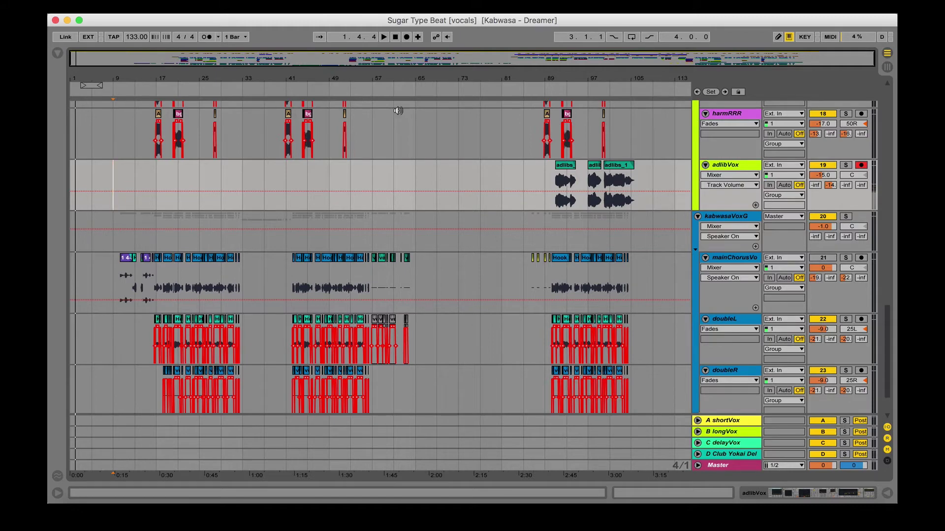
Place the insert marker at bar 9 on the Structure track
scroll(157, 274, up, 10)
scroll(157, 274, up, 10)
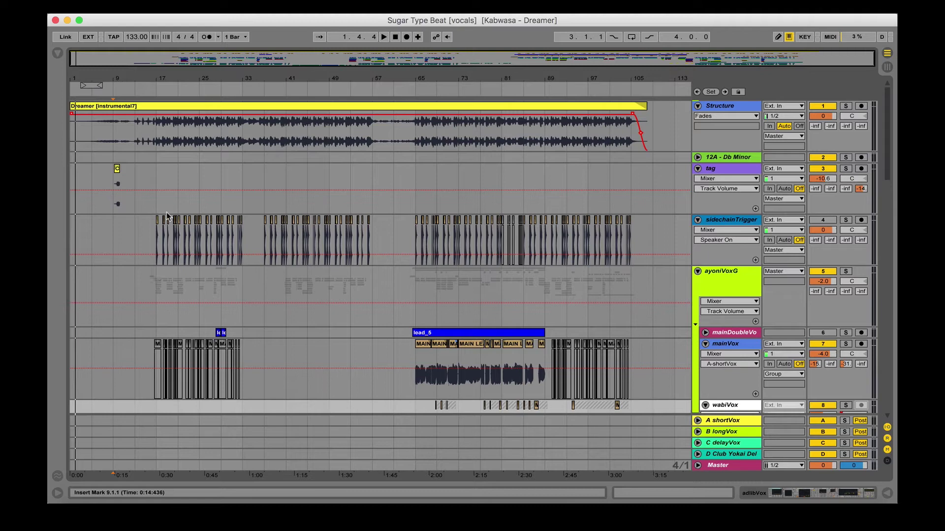
click(113, 127)
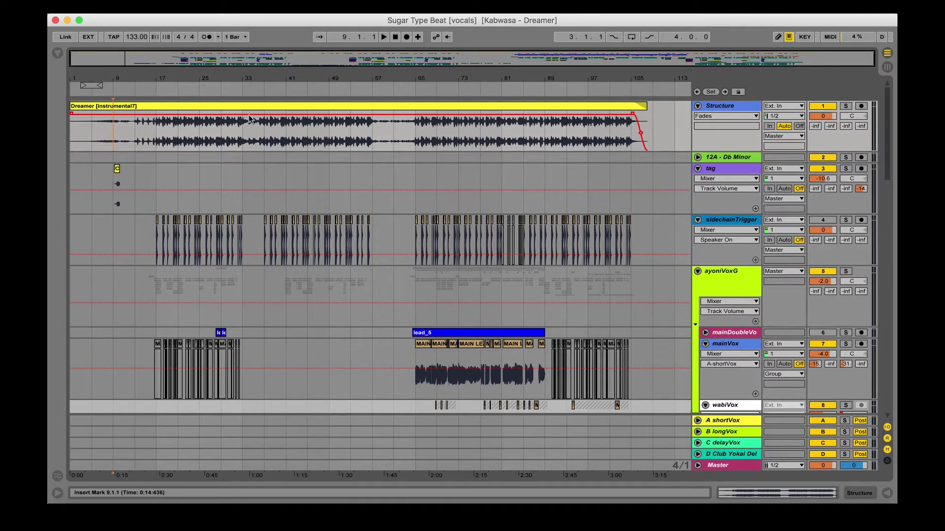
Fold the ayoniVoxG and kabwasaVoxG groups and unfold the A shortVox return track
scroll(159, 159, down, 4)
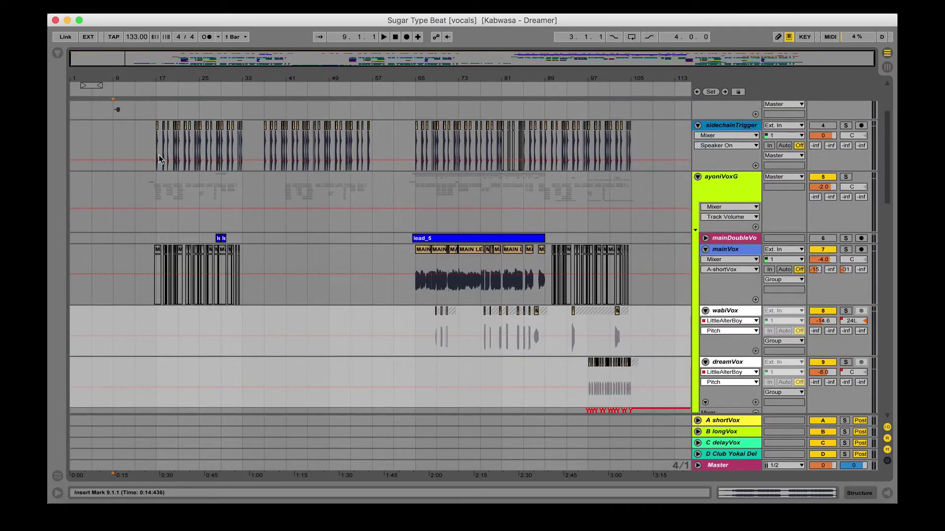
click(709, 183)
key(Left)
key(Down)
key(Left)
key(Down)
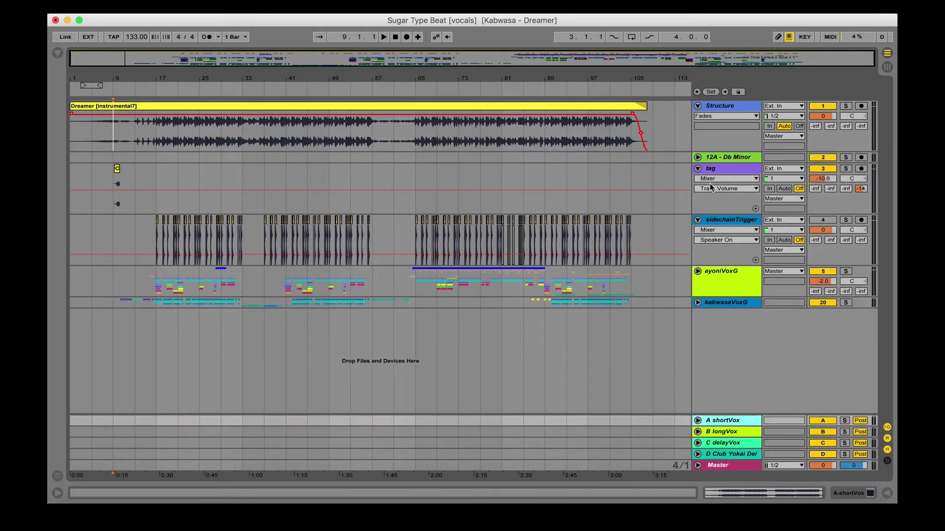
key(u)
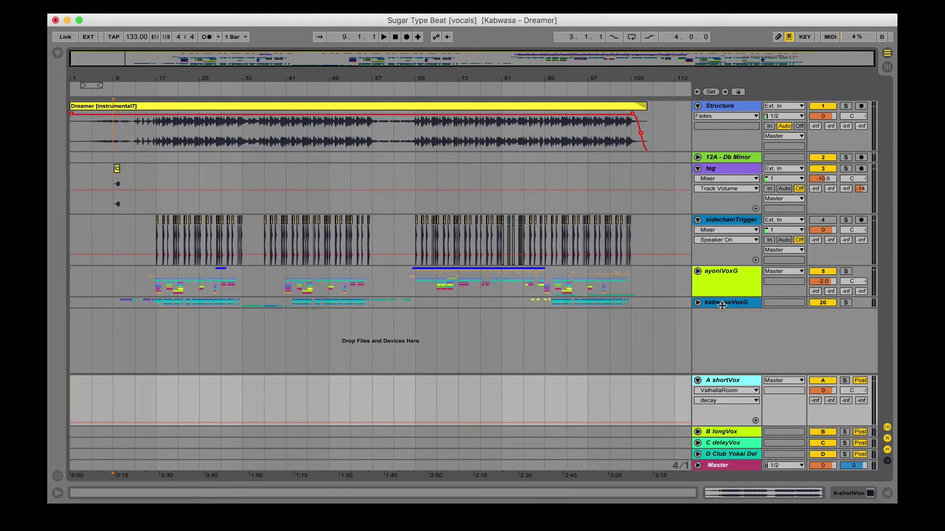
Unfold the kabwasaVoxG group to look over its vocal tracks and fold it again
click(722, 305)
key(Right)
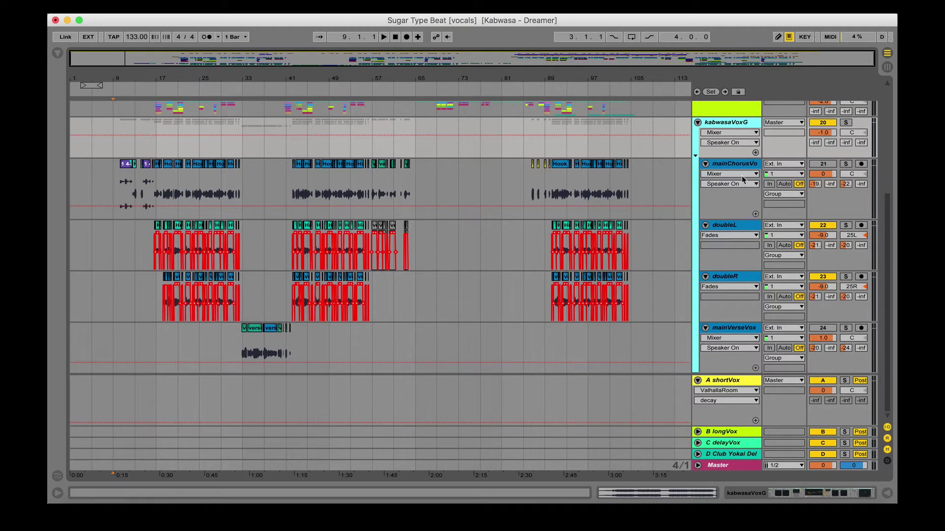
key(Left)
Fold the tag and sidechainTrigger tracks
click(723, 170)
key(Left)
key(Down)
key(Left)
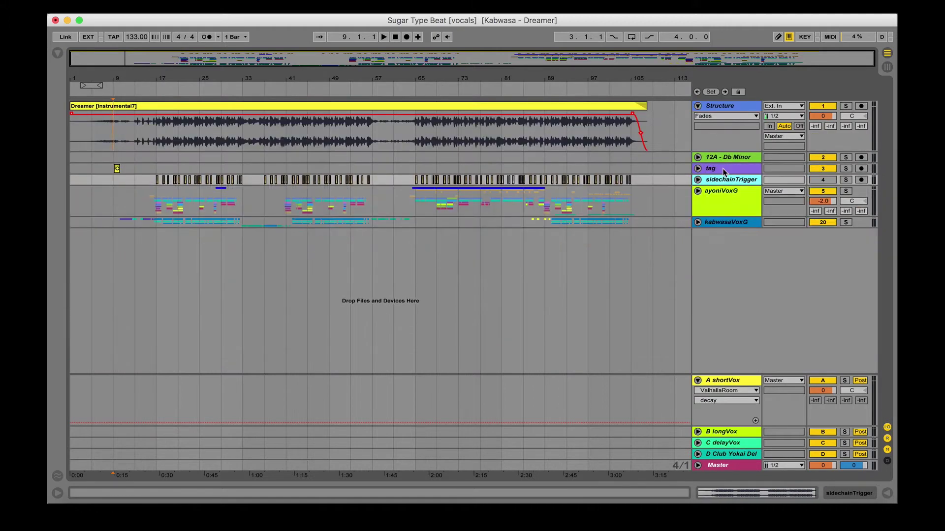
Select the ayoniVoxG group and set the insert marker to the start of the song
click(718, 197)
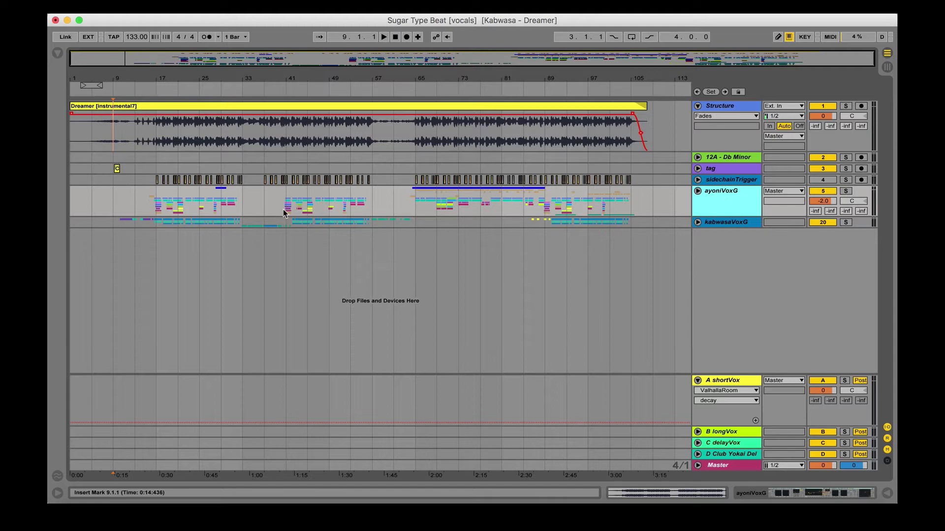
click(112, 189)
key(Home)
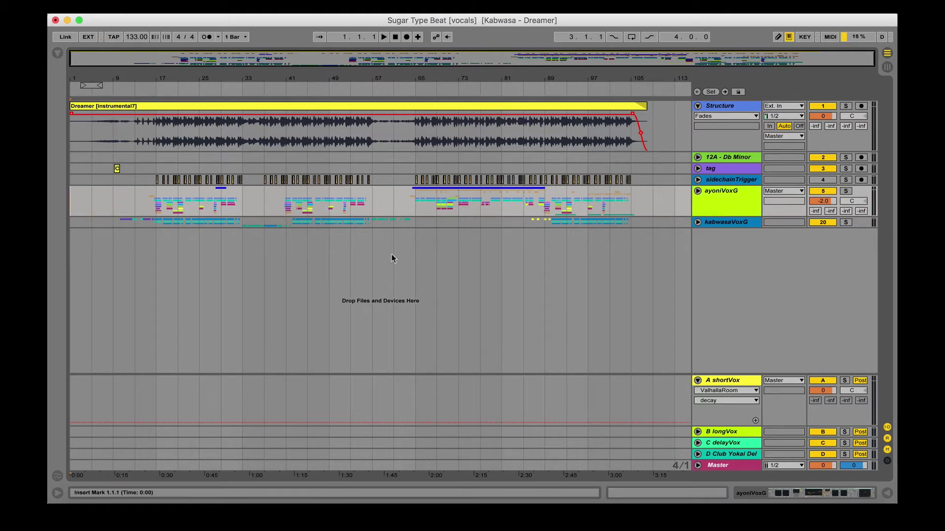
Unfold the ayoniVoxG group, examine its vocal, double, harmony and ad-lib tracks, and fold the group again
double_click(722, 205)
scroll(625, 206, down, 7)
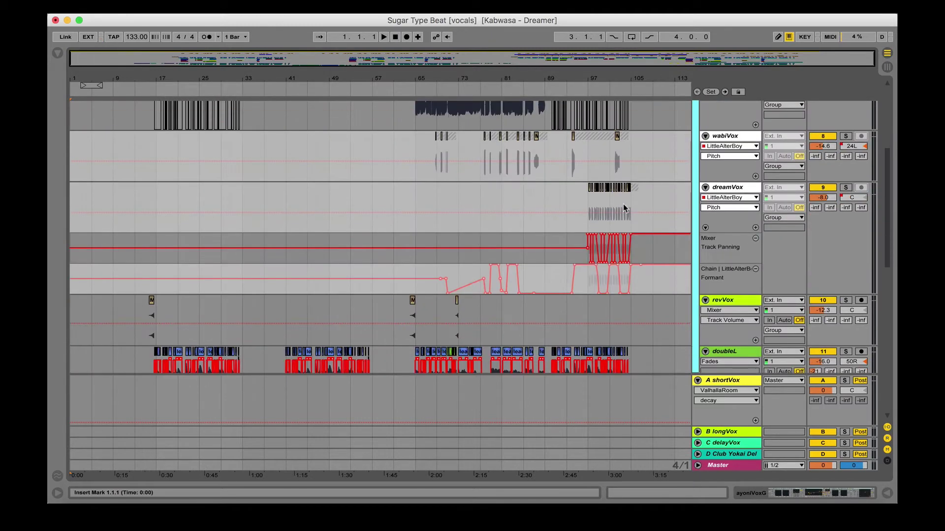
scroll(722, 176, up, 3)
scroll(260, 199, down, 10)
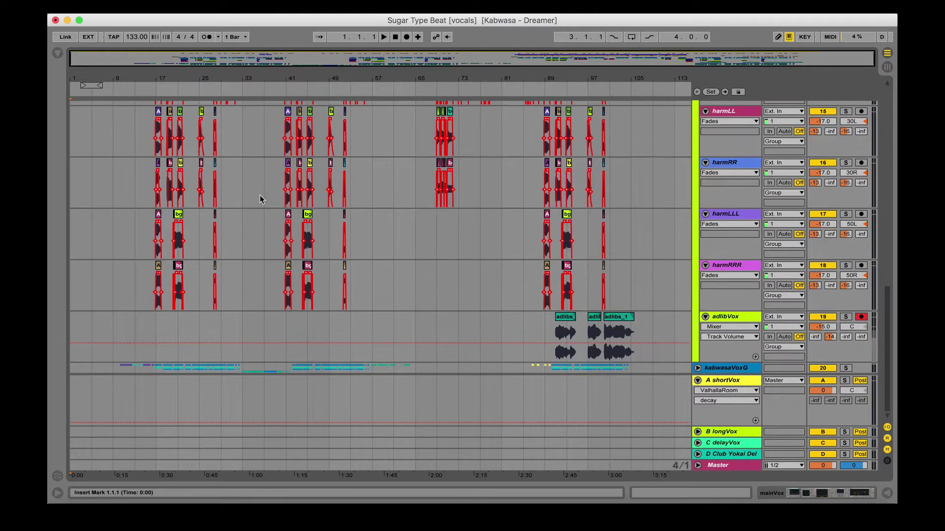
click(255, 270)
click(243, 251)
scroll(242, 251, up, 3)
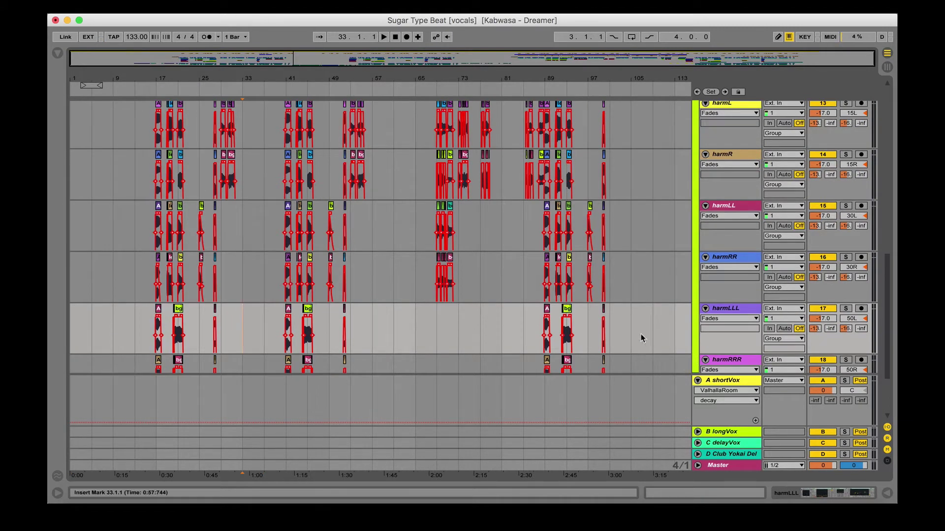
scroll(642, 338, up, 3)
scroll(641, 337, up, 3)
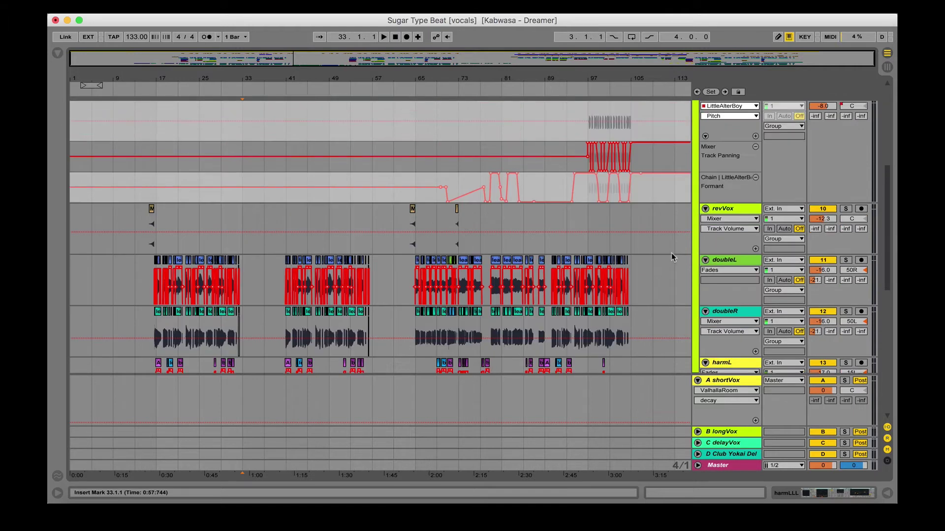
scroll(689, 254, up, 7)
click(730, 191)
key(minus)
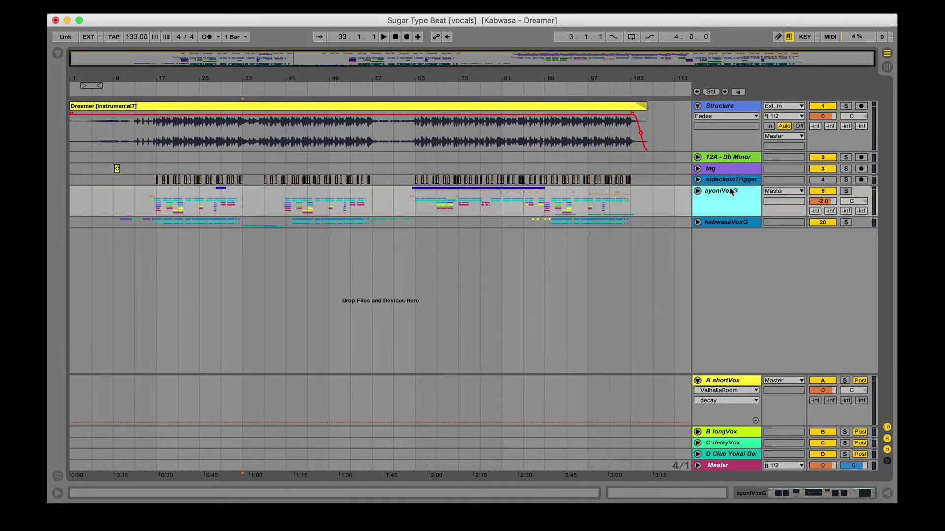
Unfold the kabwasaVoxG group and place the insert marker at bar 9 on its doubleL track
key(Down)
key(plus)
scroll(730, 191, down, 3)
click(120, 240)
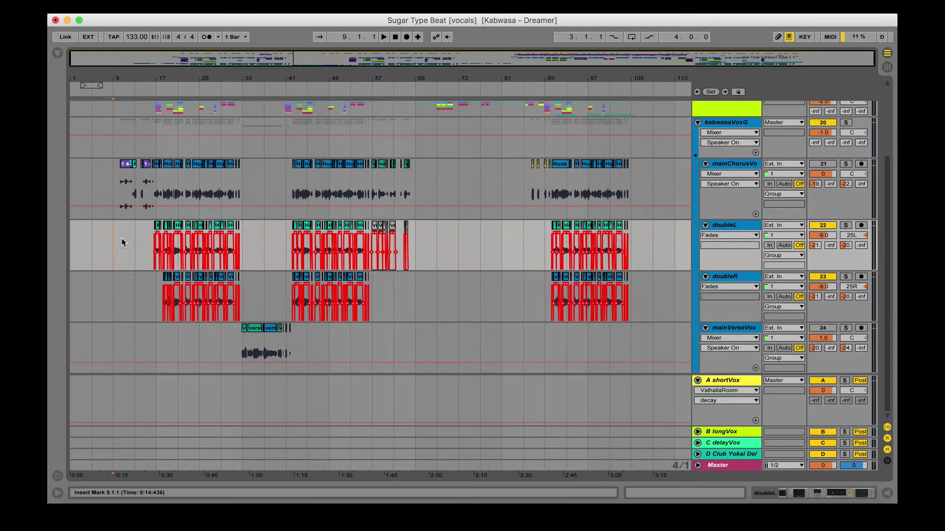
key(plus)
key(plus)
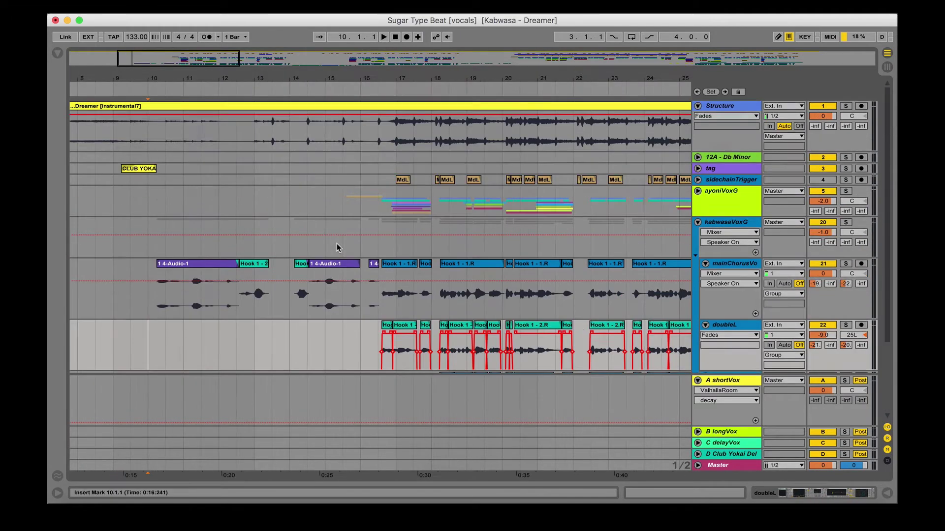
Play the song from 14.3.1 on the main chorus vocal track and examine that track's effect chain
scroll(575, 173, down, 3)
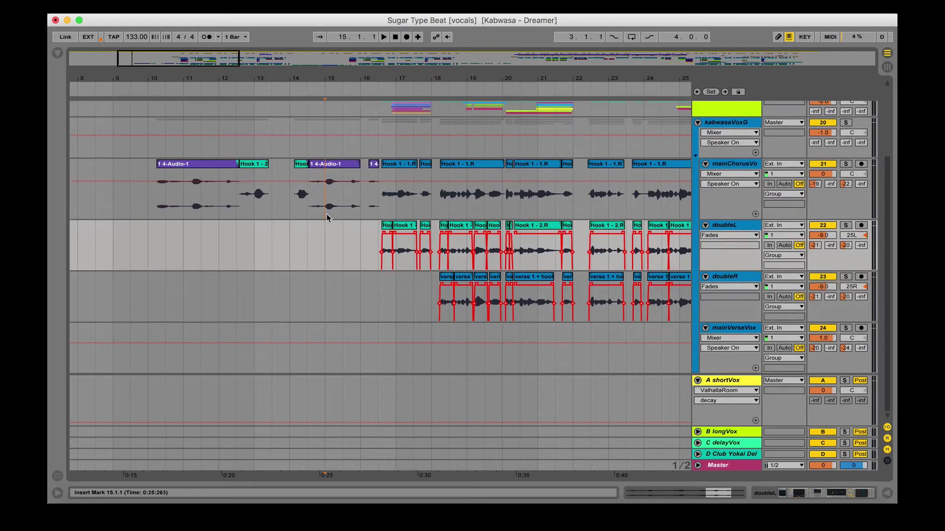
click(310, 210)
key(space)
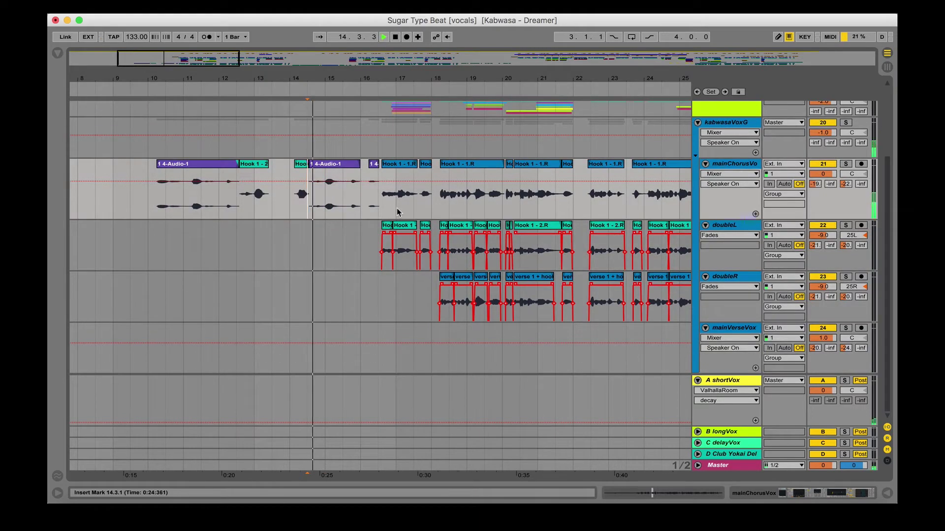
double_click(730, 165)
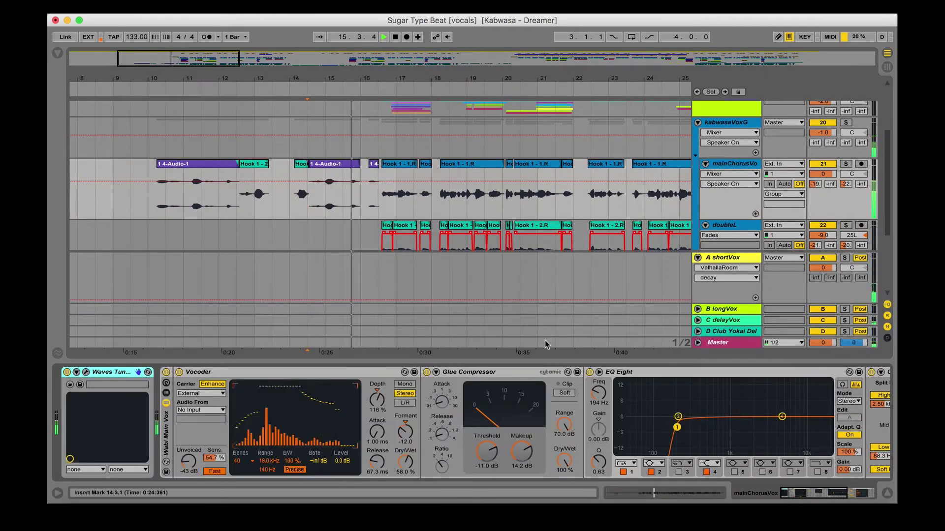
scroll(524, 379, right, 5)
scroll(463, 259, down, 2)
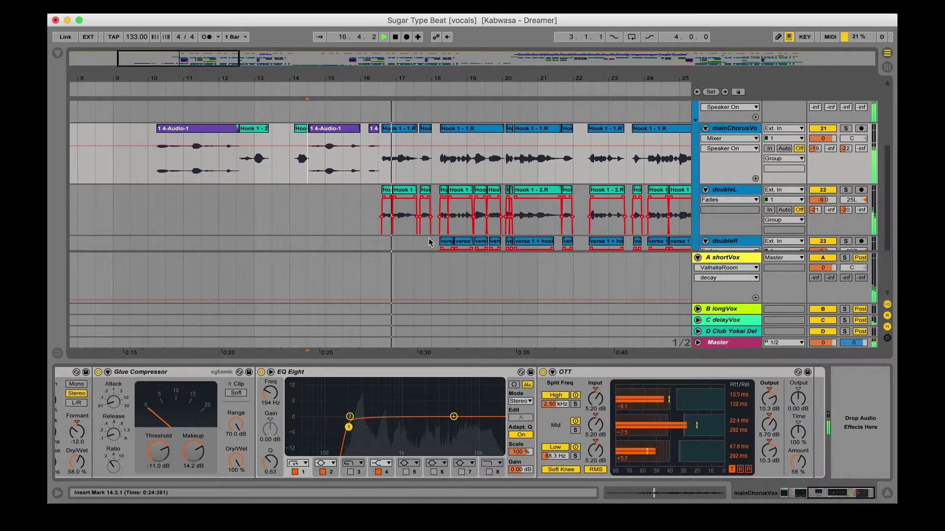
Look over the doubleL and doubleR tracks of the kabwasaVoxG group during playback and hide the device view
click(458, 225)
scroll(461, 214, up, 5)
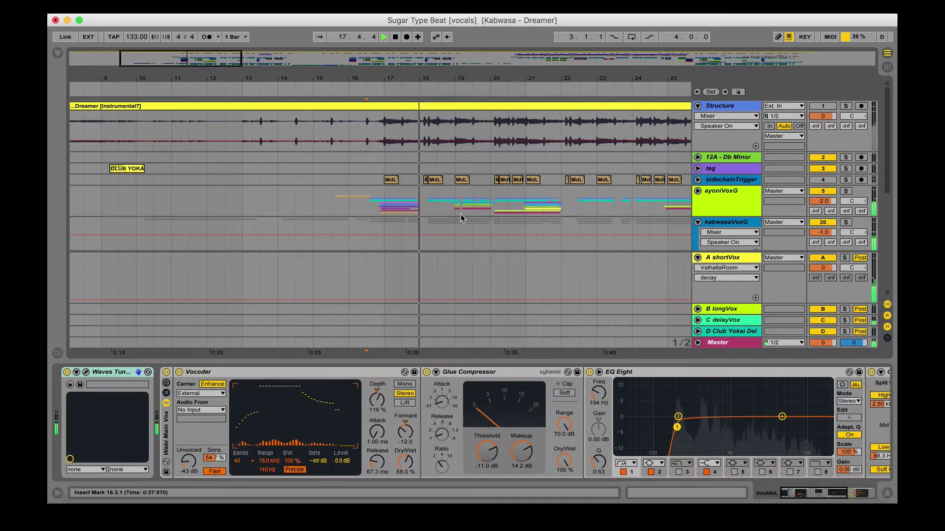
scroll(824, 149, down, 6)
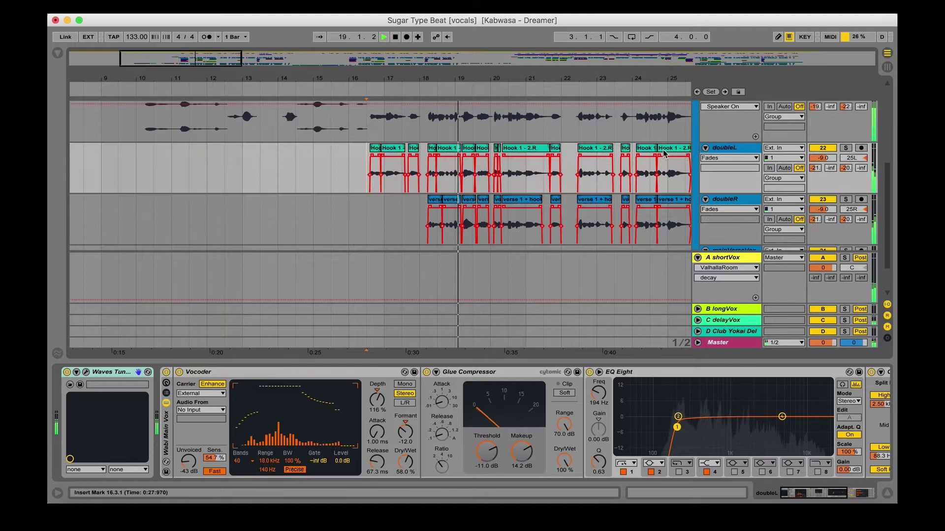
click(348, 148)
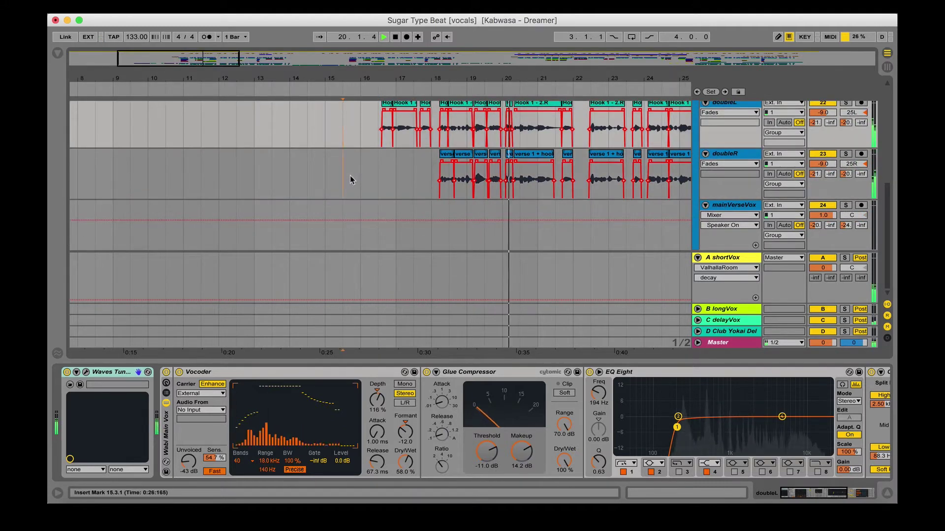
click(350, 176)
click(371, 141)
scroll(374, 163, up, 3)
scroll(376, 167, down, 2)
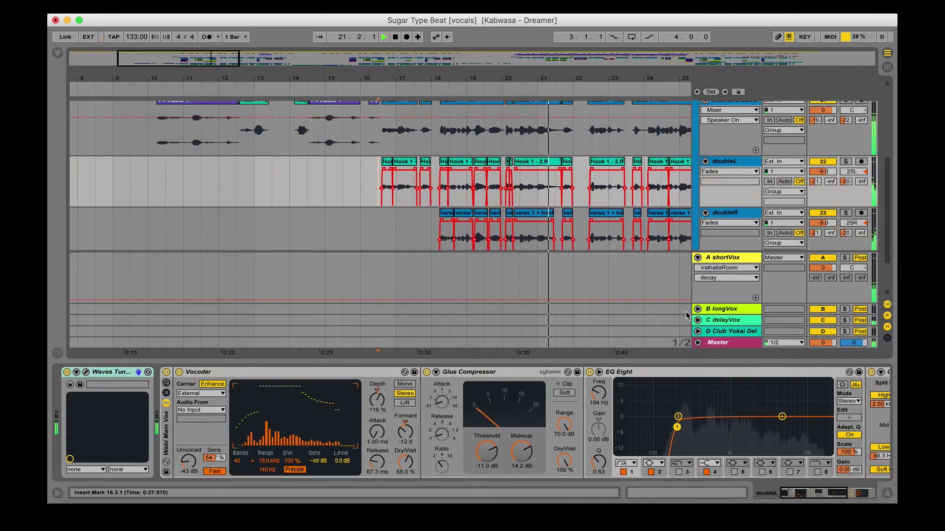
scroll(742, 437, right, 5)
click(887, 492)
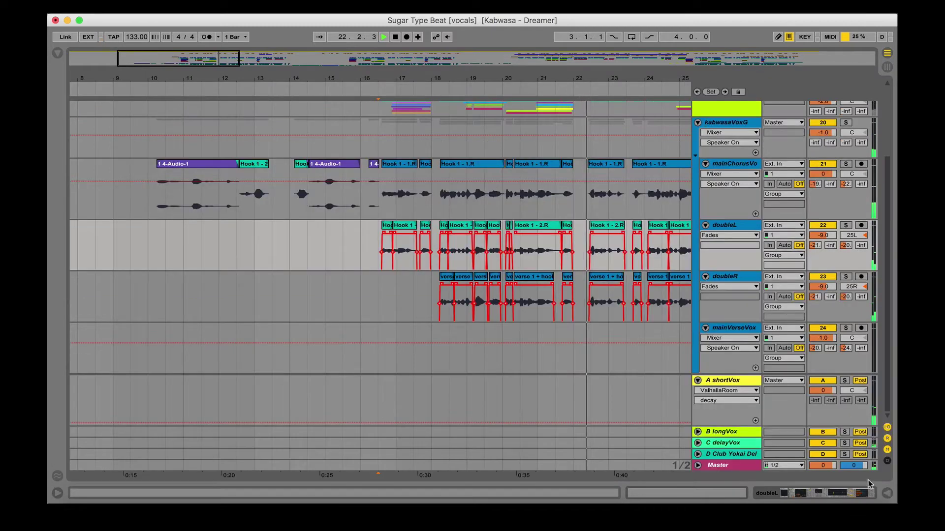
Stop playback, place the insert marker at 22.3.1 on the kabwasaVoxG group, and show its effect chain with the Utility device selected
scroll(538, 227, up, 5)
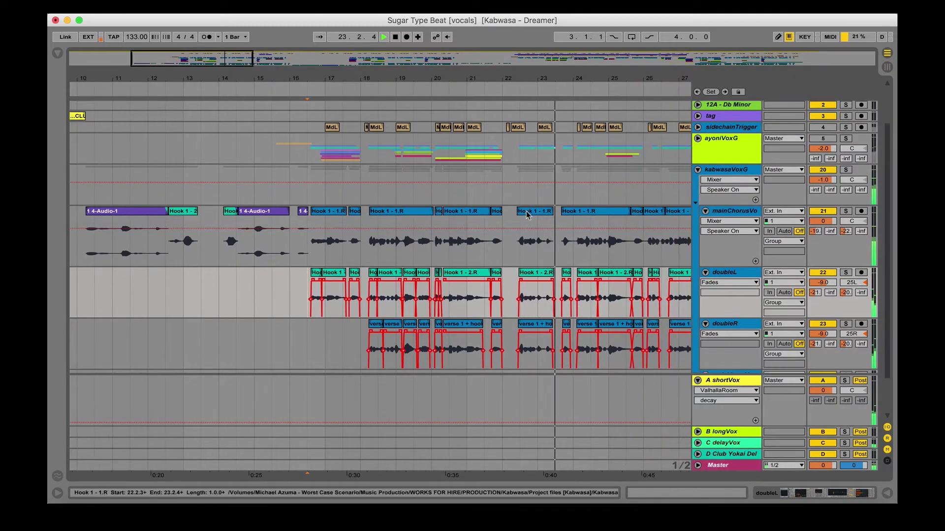
click(520, 203)
key(space)
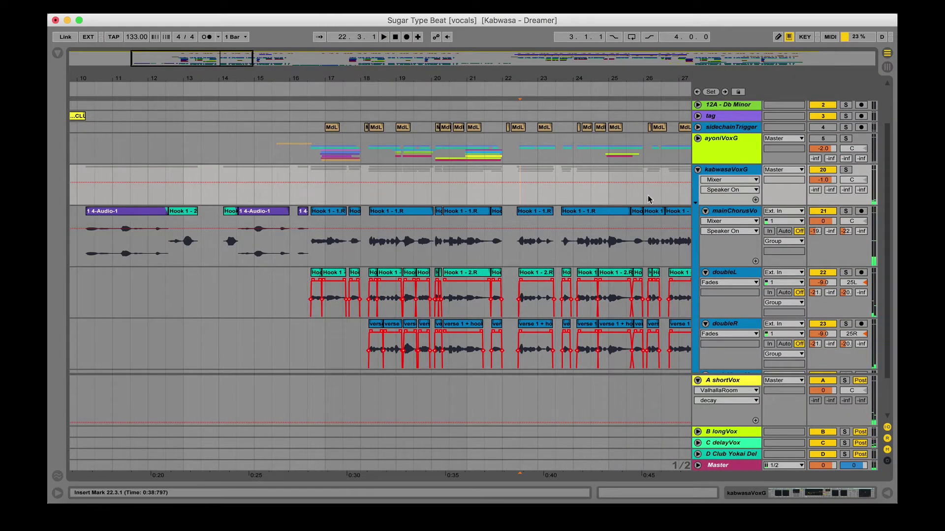
double_click(724, 172)
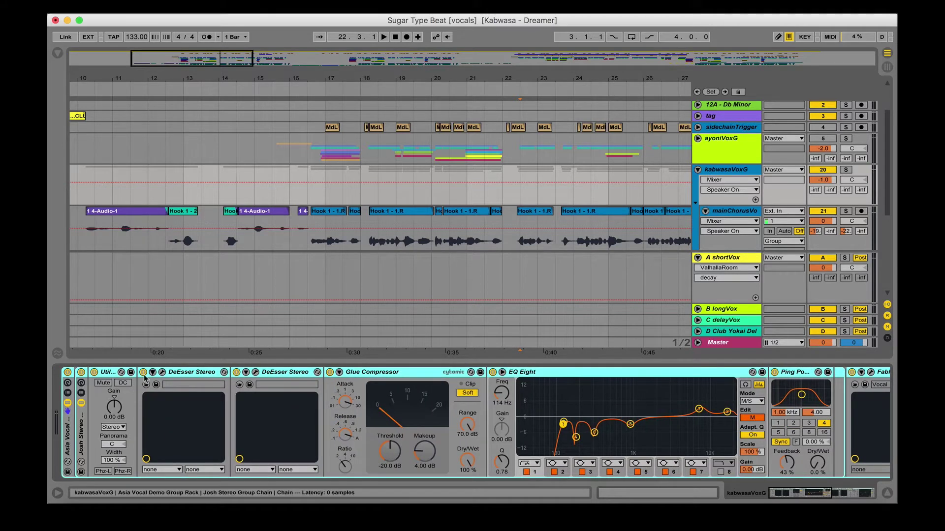
click(110, 372)
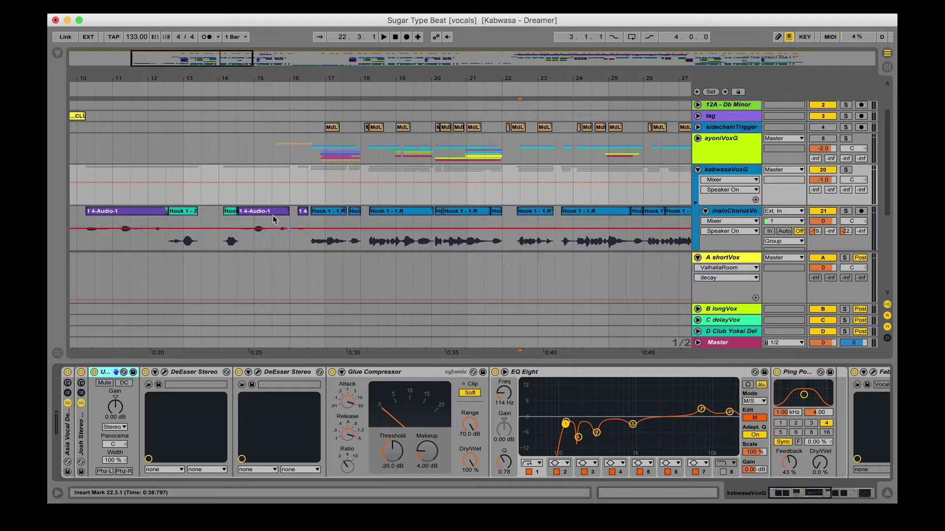
Try lowering the Utility gain on the kabwasaVoxG group to -35 dB
scroll(242, 212, right, 5)
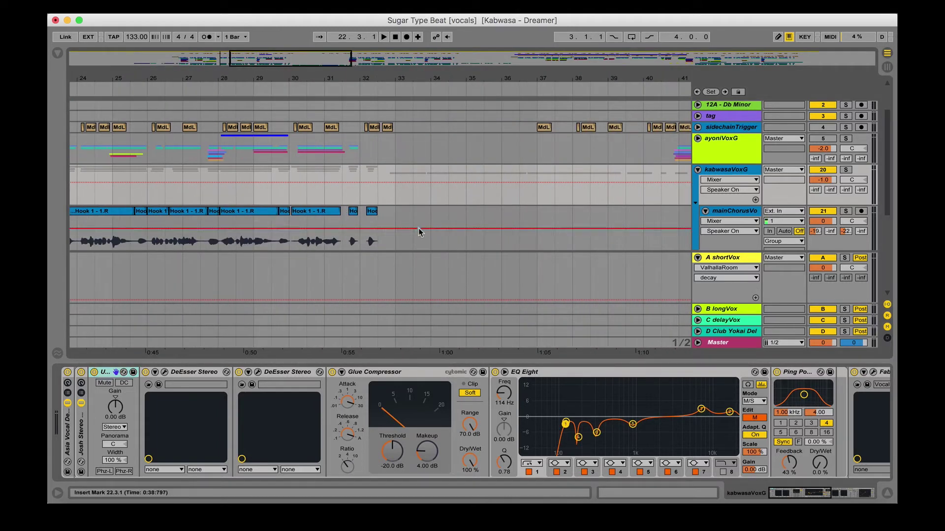
scroll(242, 213, left, 6)
double_click(116, 406)
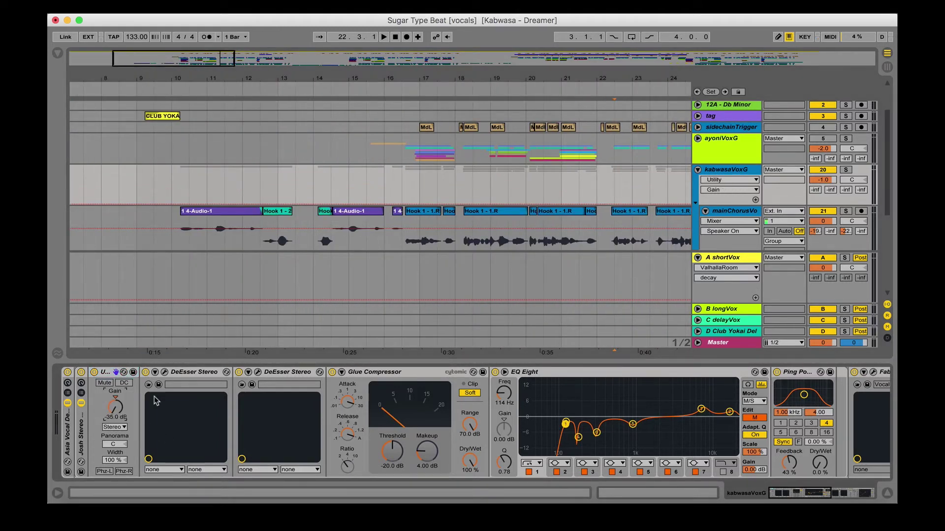
Solo the kabwasaVoxG group and play it from just before bar 17
click(298, 238)
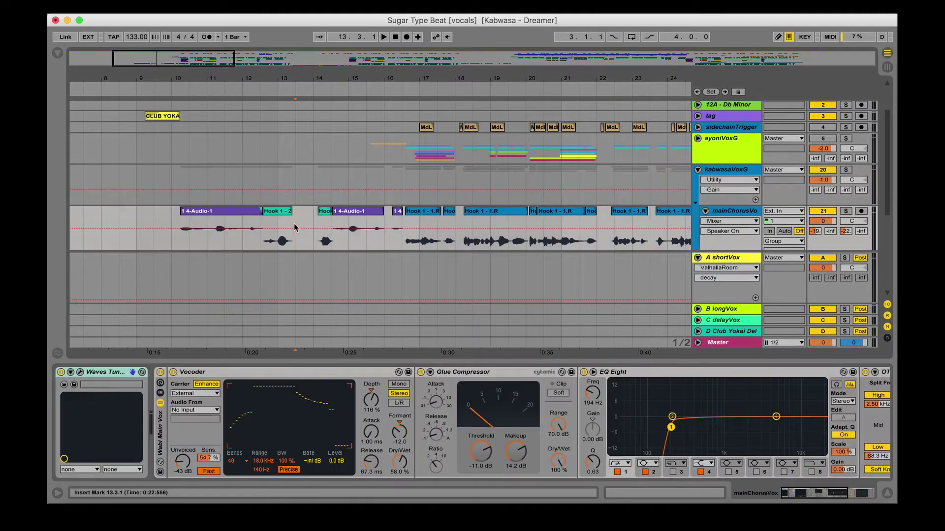
click(301, 202)
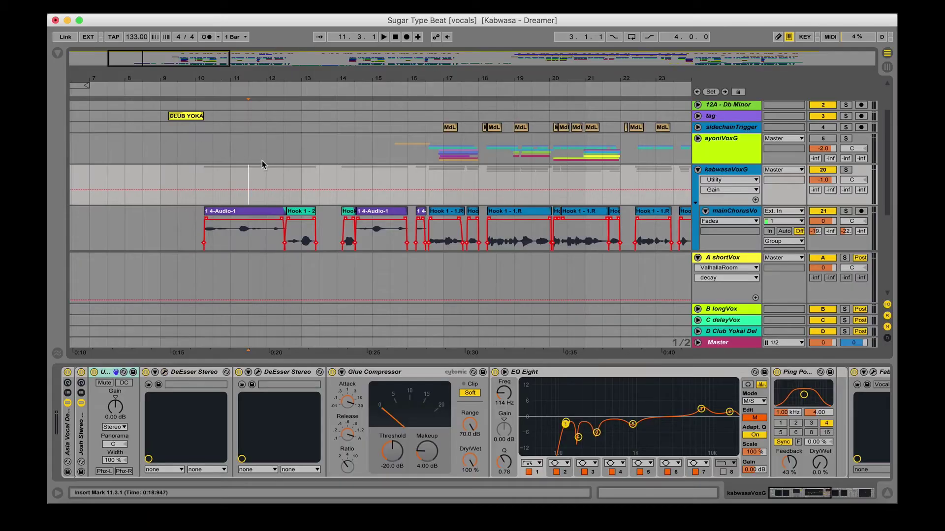
scroll(281, 164, right, 2)
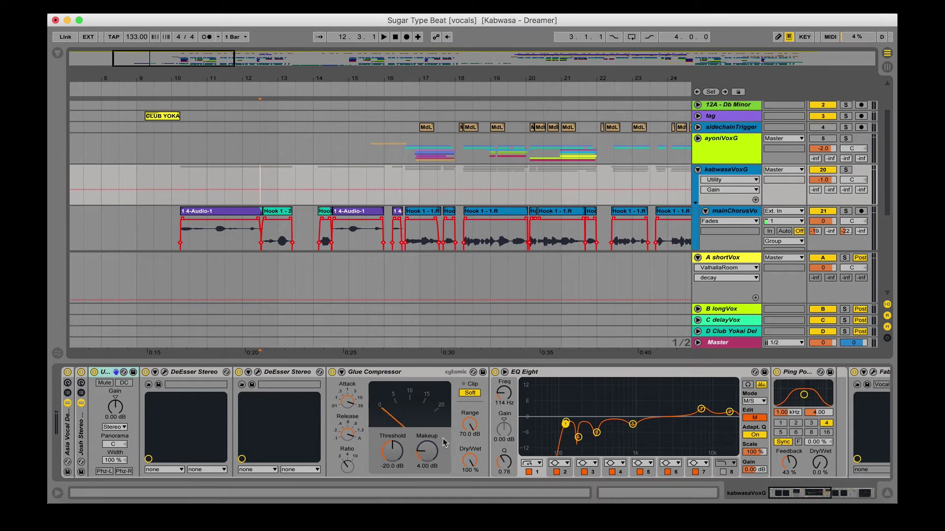
click(418, 202)
click(846, 170)
key(space)
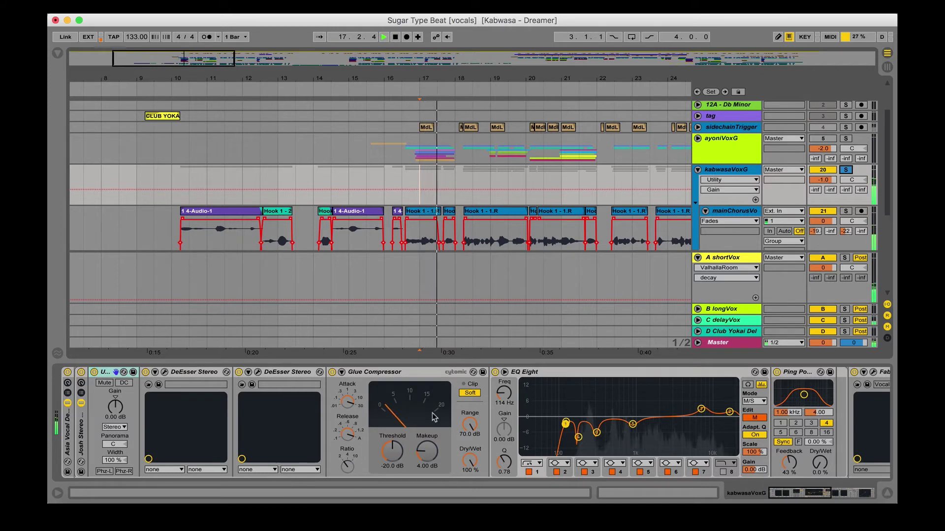
Unsolo the kabwasaVoxG group and inspect the bands of the EQ Eight in its effect chain
click(846, 170)
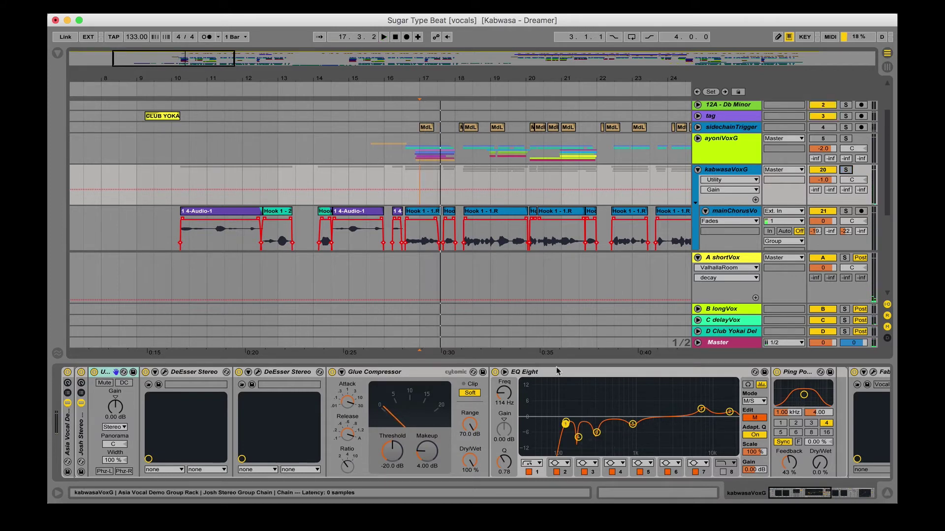
scroll(509, 426, right, 5)
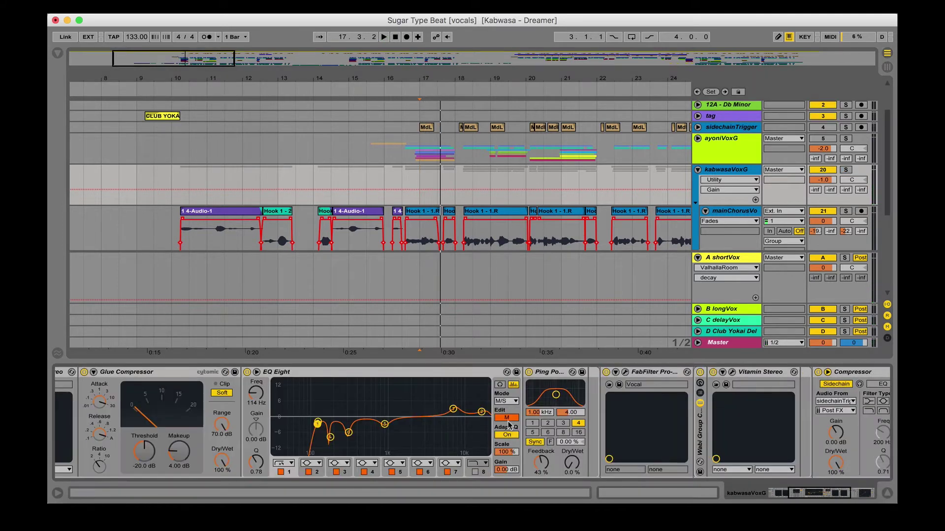
click(550, 374)
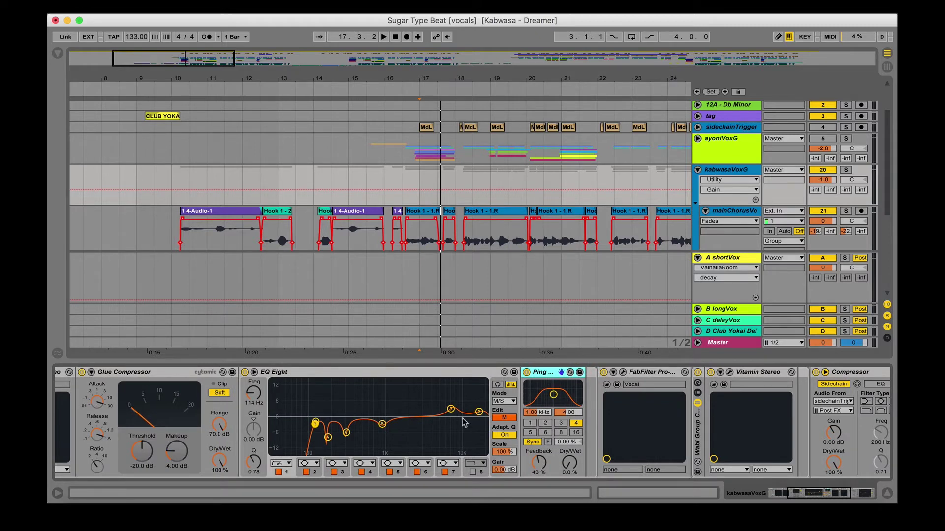
click(347, 433)
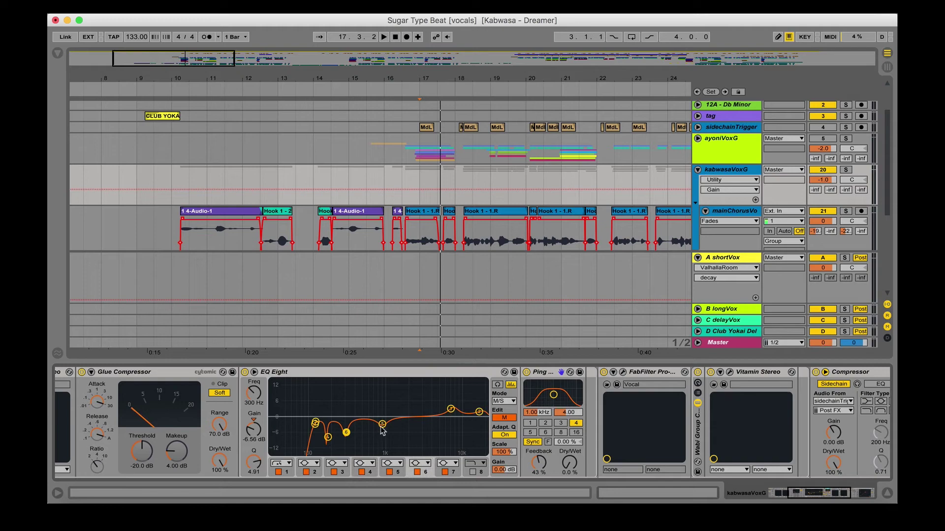
click(479, 412)
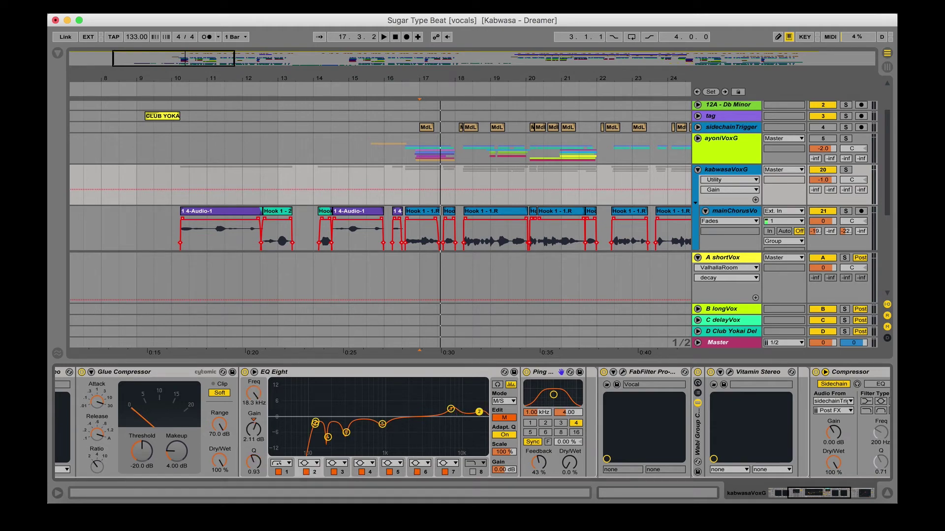
scroll(473, 423, right, 3)
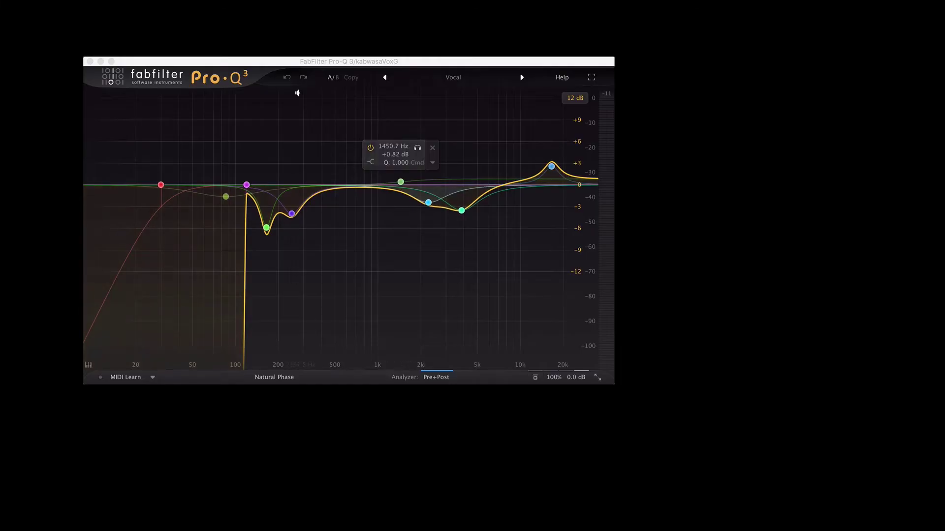
Examine the low-cut, low-mid and upper-mid bands of the FabFilter Pro-Q 3 on the kabwasaVoxG group
click(292, 213)
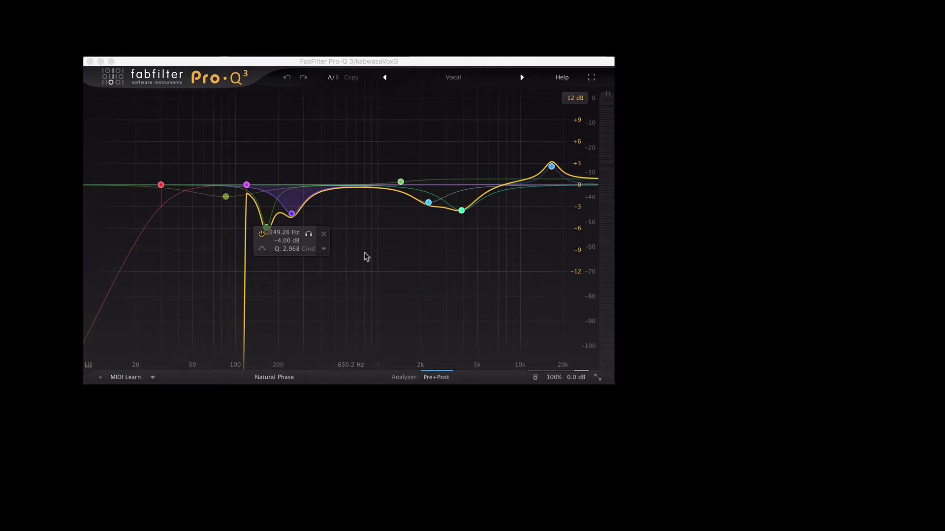
mouse_move(439, 212)
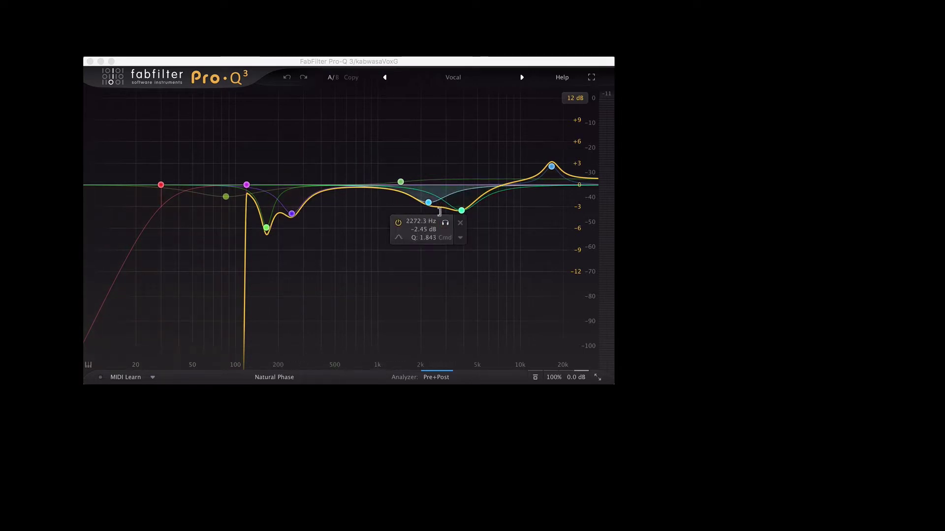
click(461, 210)
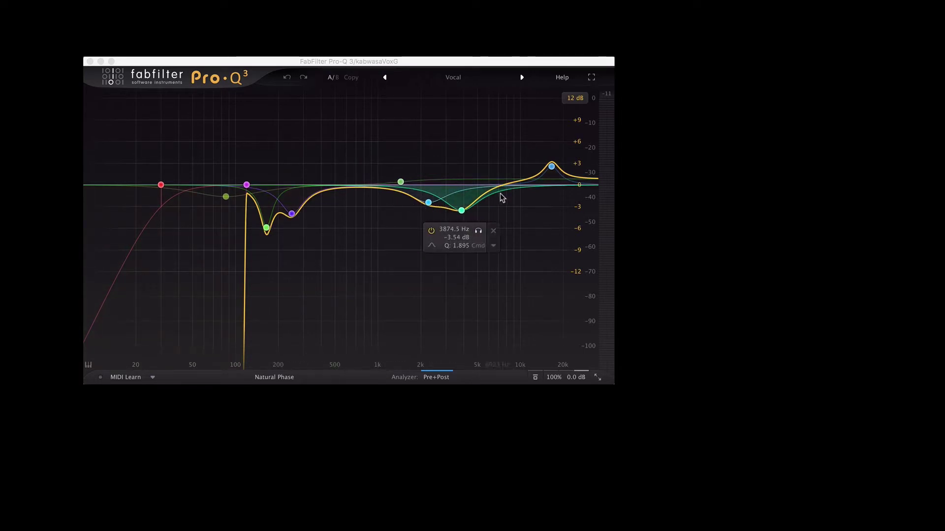
click(247, 185)
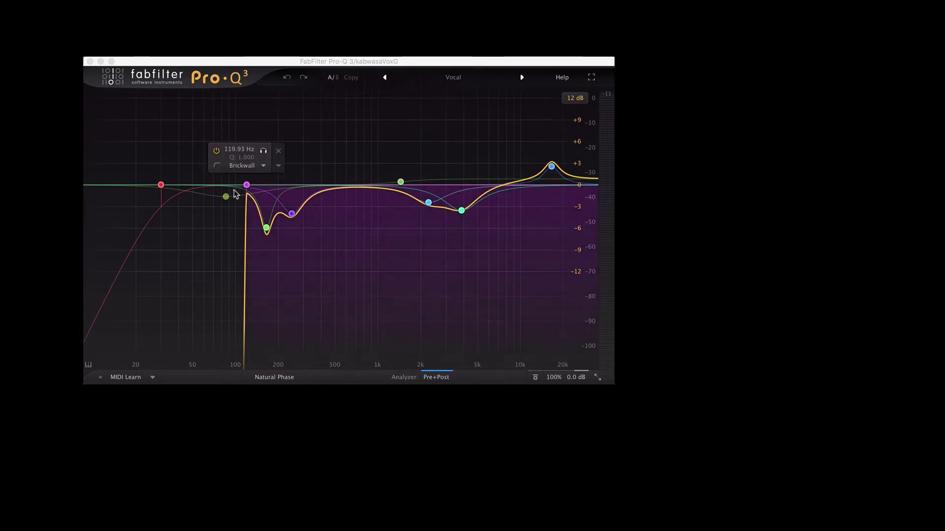
click(161, 185)
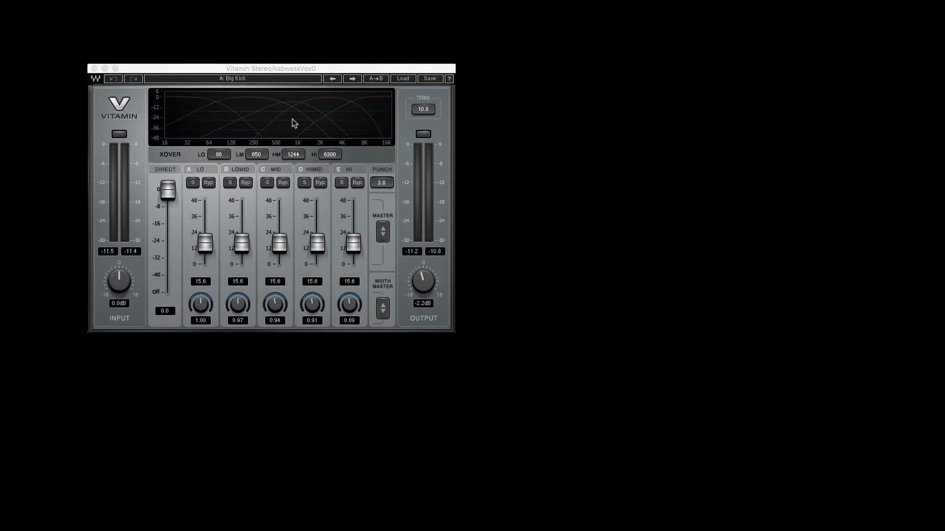
Close the Vitamin plug-in window and trace the final Compressor's sidechain source to the sidechainTrigger track
click(94, 68)
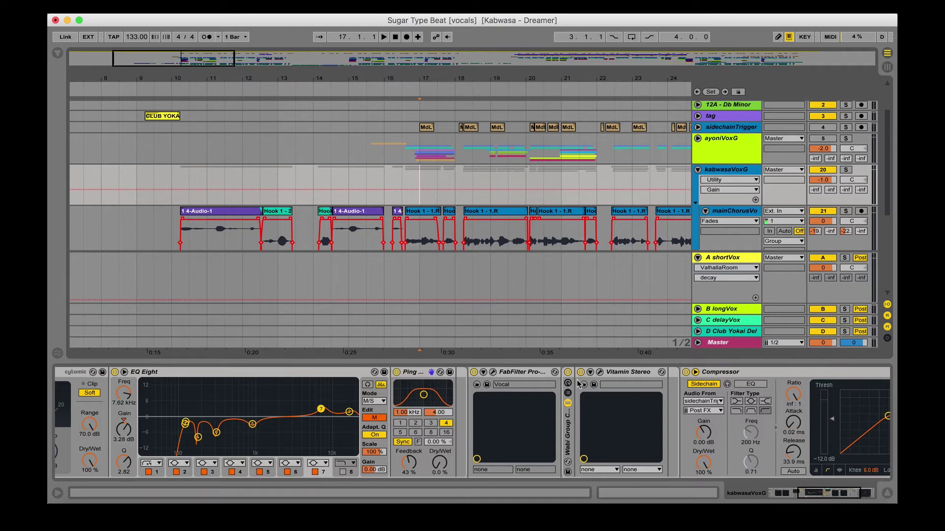
scroll(578, 431, right, 3)
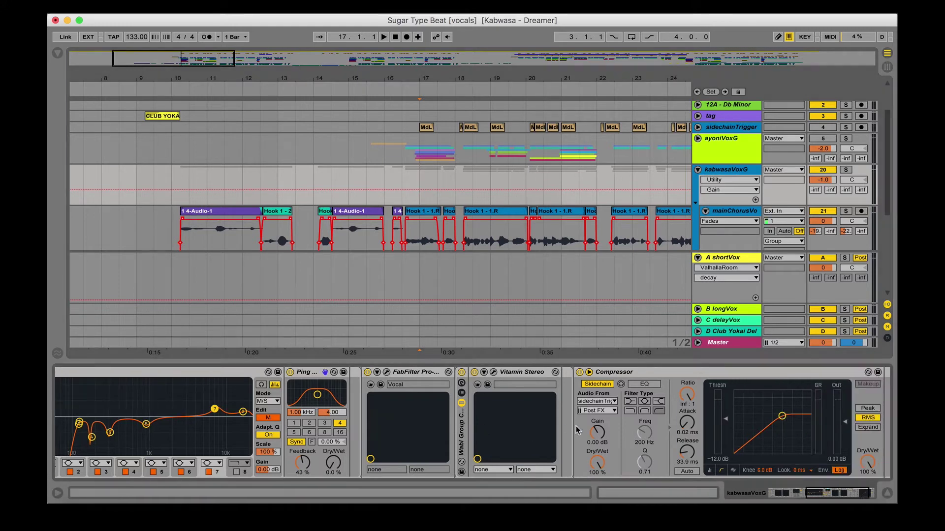
scroll(600, 429, right, 2)
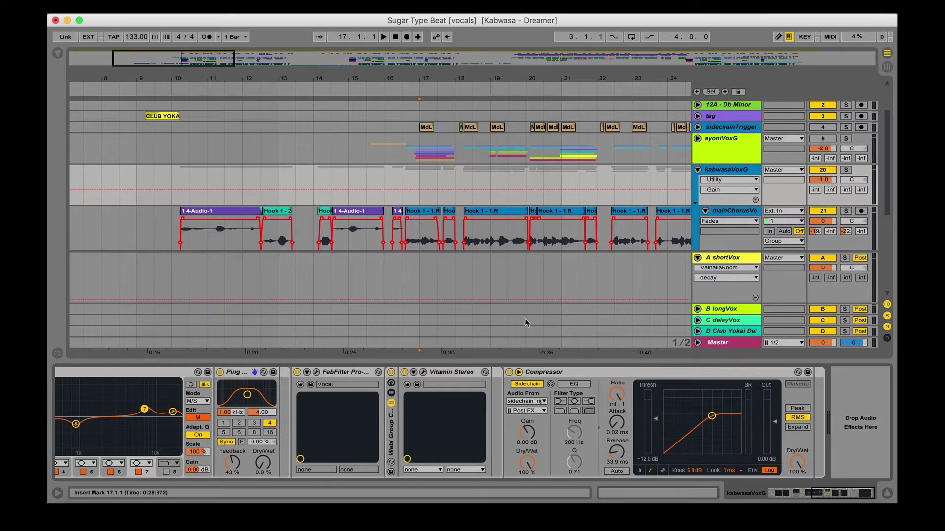
scroll(505, 230, up, 3)
click(719, 180)
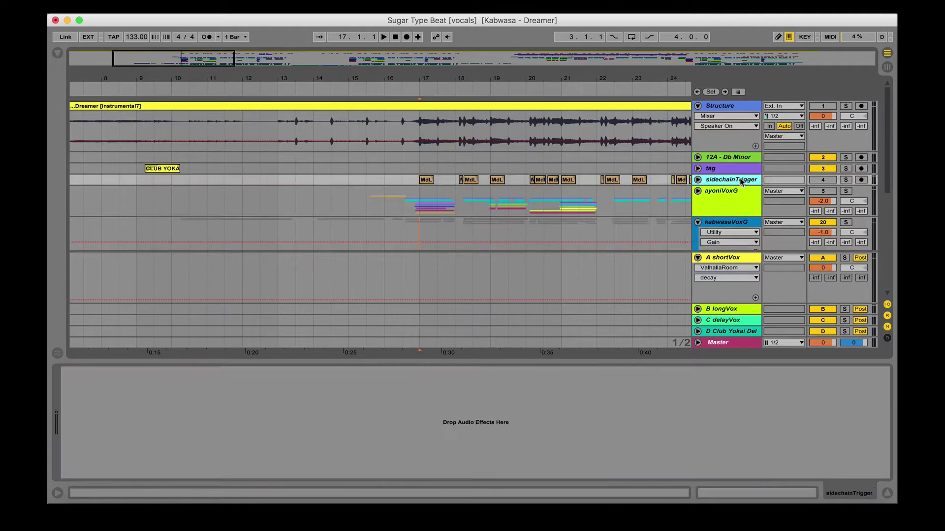
click(698, 180)
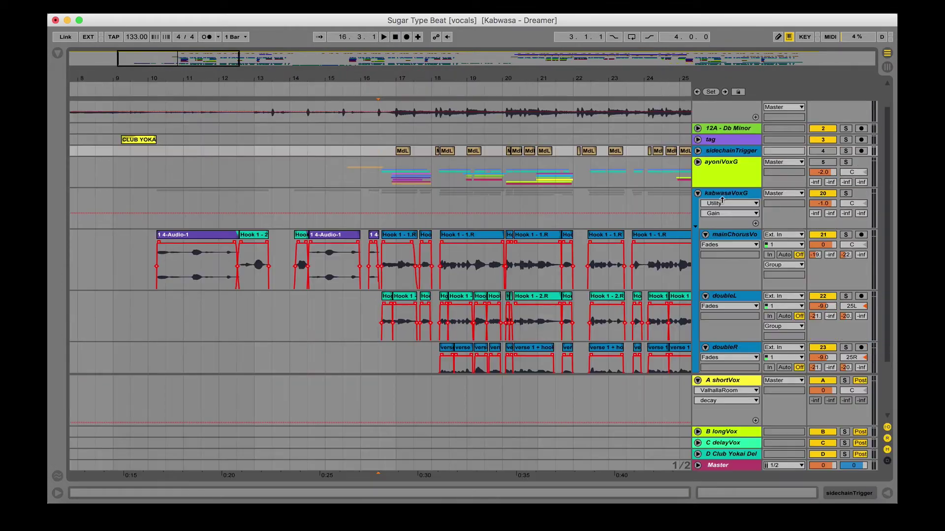
Look over the chorus clips in the kabwasaVoxG group and open the short doubleR clip starting at 27.3.4
click(722, 197)
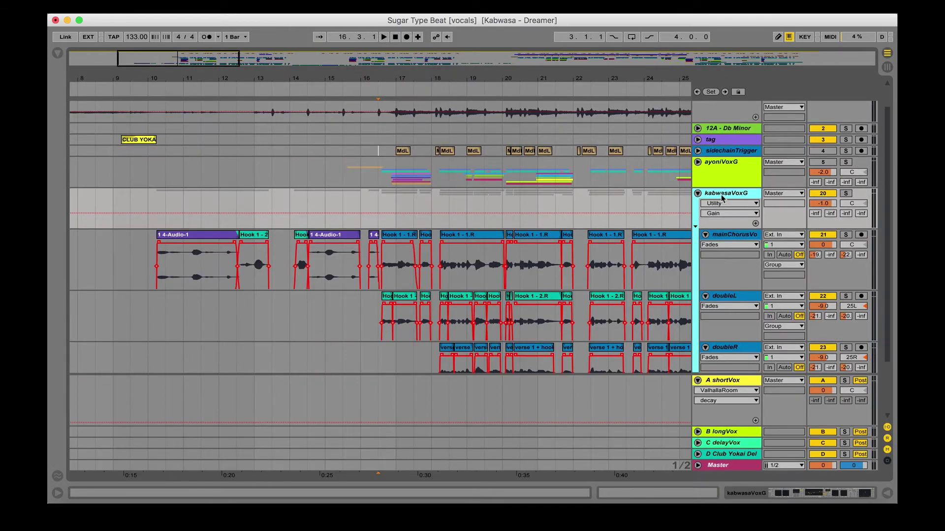
scroll(509, 270, right, 10)
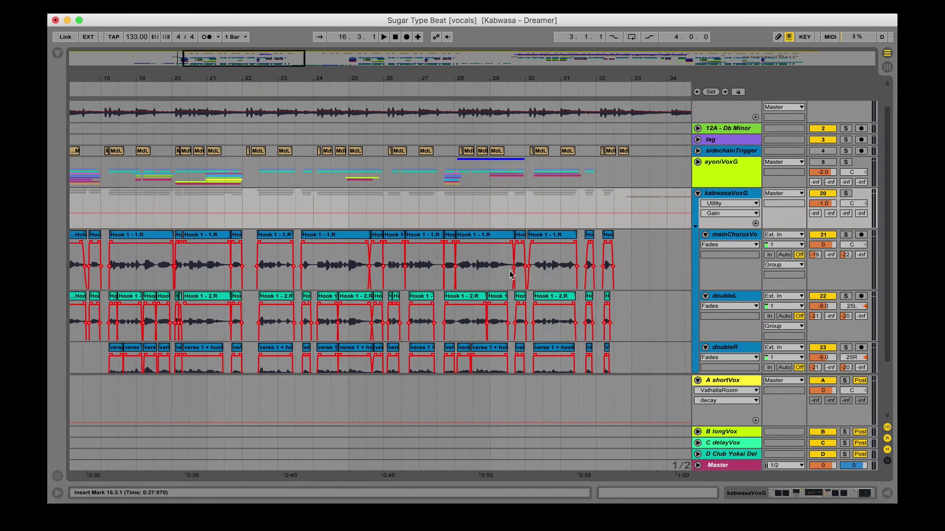
click(484, 277)
double_click(401, 236)
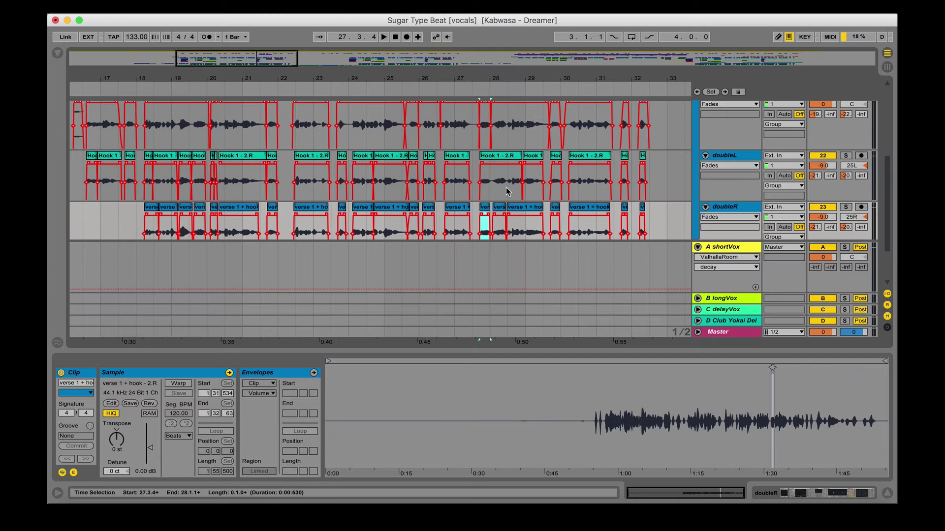
Review the effect chains of the doubleL and mainChorusVox tracks and hide the device view
click(507, 189)
double_click(742, 157)
scroll(466, 398, left, 7)
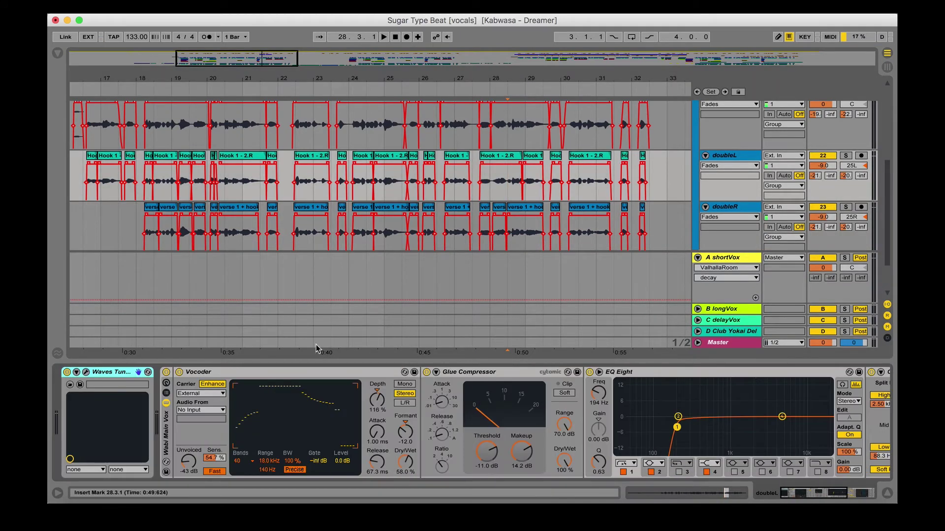
click(131, 234)
scroll(147, 207, up, 3)
click(150, 199)
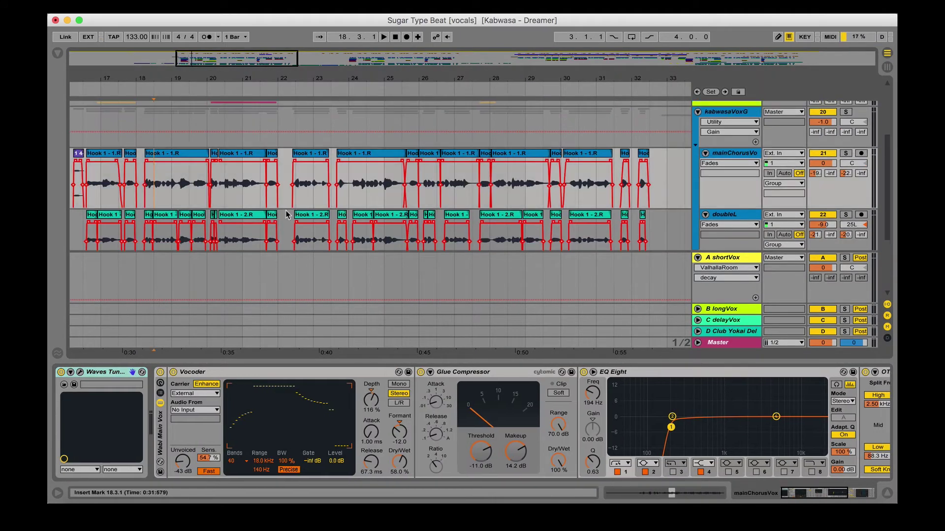
scroll(290, 215, down, 3)
click(879, 493)
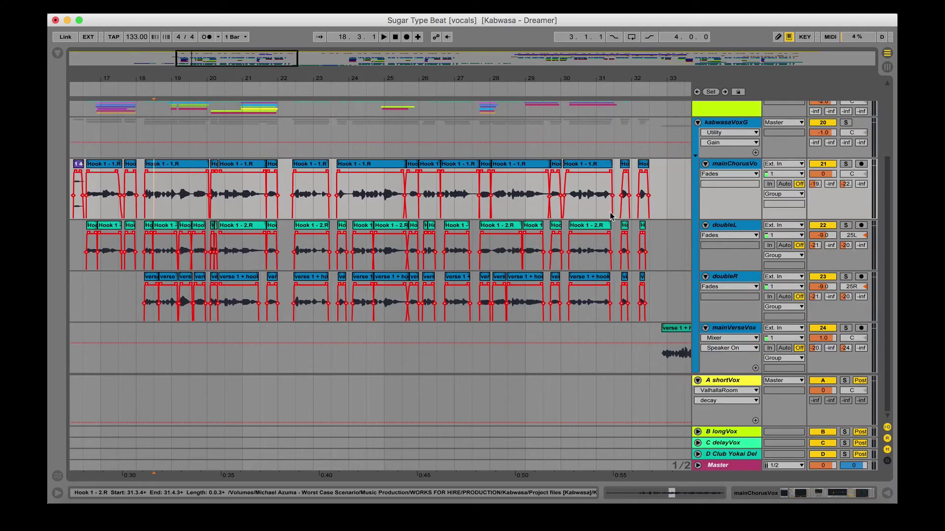
Place the insert marker at 25.1.1 on the mainChorusVox track and look over the arrangement through bar 50
drag(419, 194, 406, 194)
click(390, 202)
scroll(344, 202, right, 2)
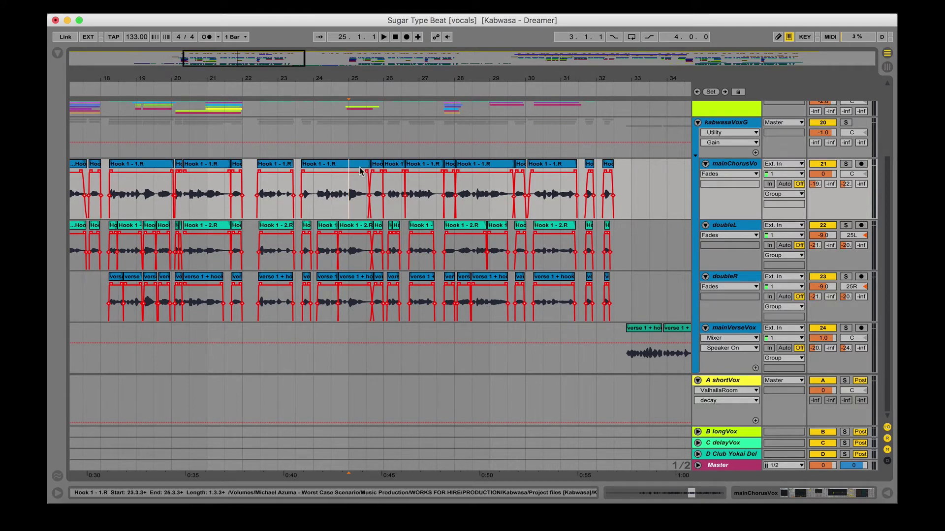
scroll(359, 171, right, 10)
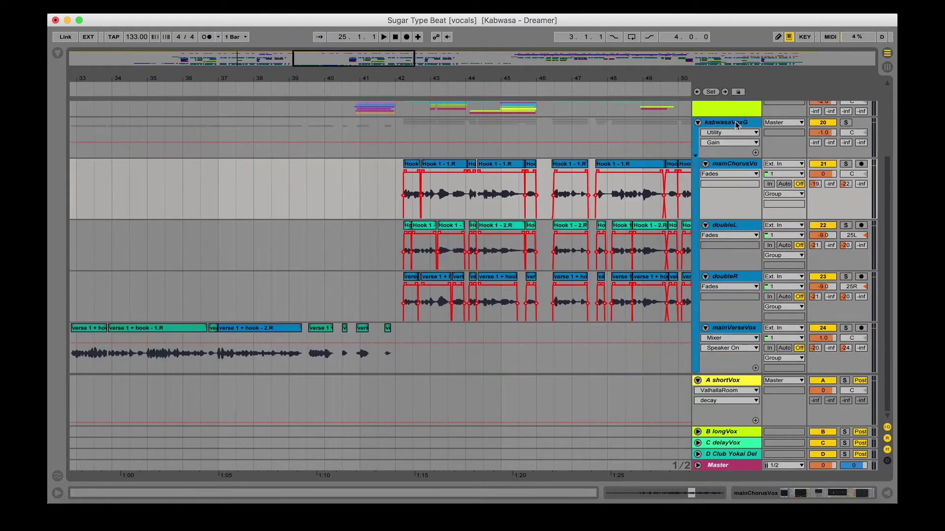
Collapse the kabwasaVoxG group, and expand and activate the ayoniVoxG group
click(737, 124)
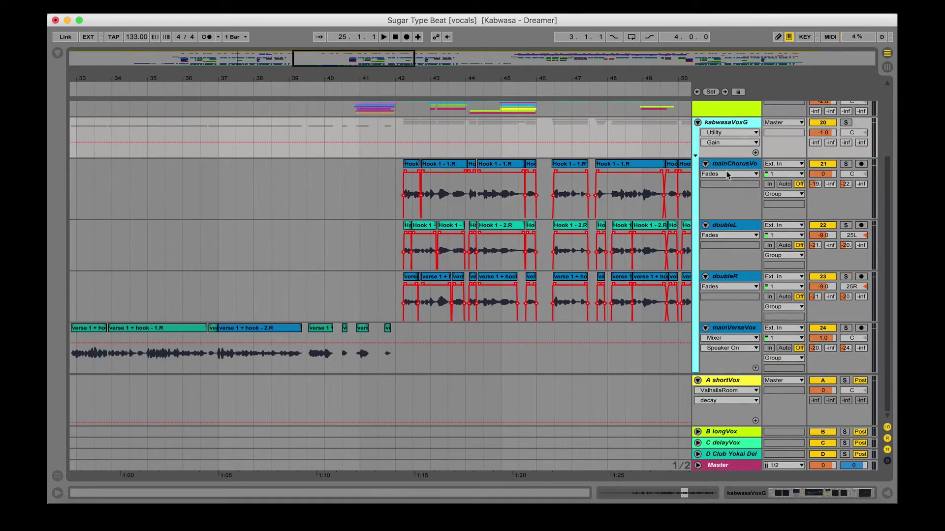
key(Left)
key(Up)
key(Right)
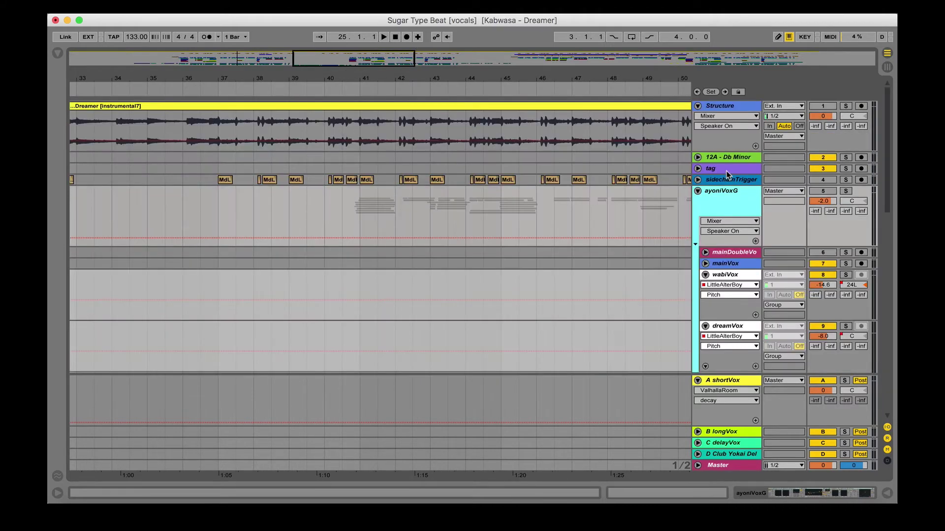
click(828, 190)
Look over the lead, wabiVox, dreamVox and revVox tracks inside the ayoniVoxG group
scroll(601, 208, left, 10)
scroll(600, 209, down, 3)
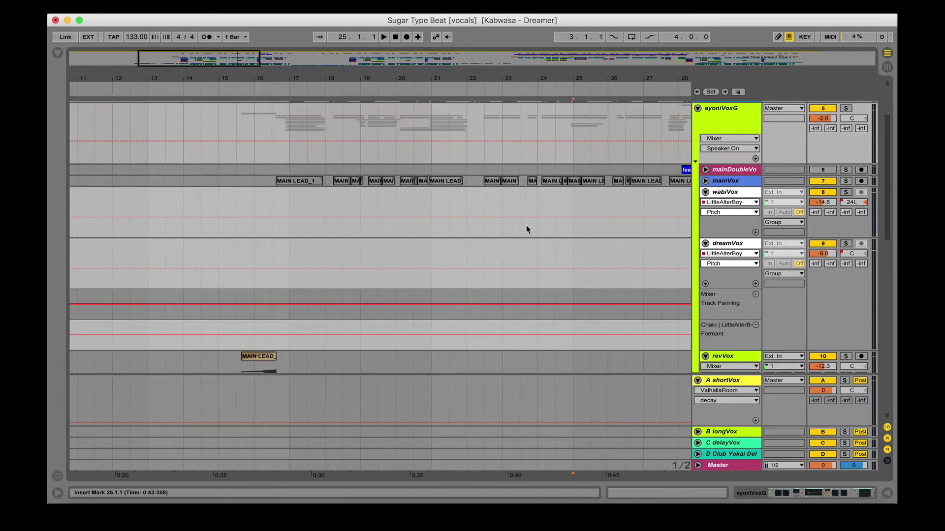
scroll(526, 225, down, 2)
scroll(526, 226, right, 15)
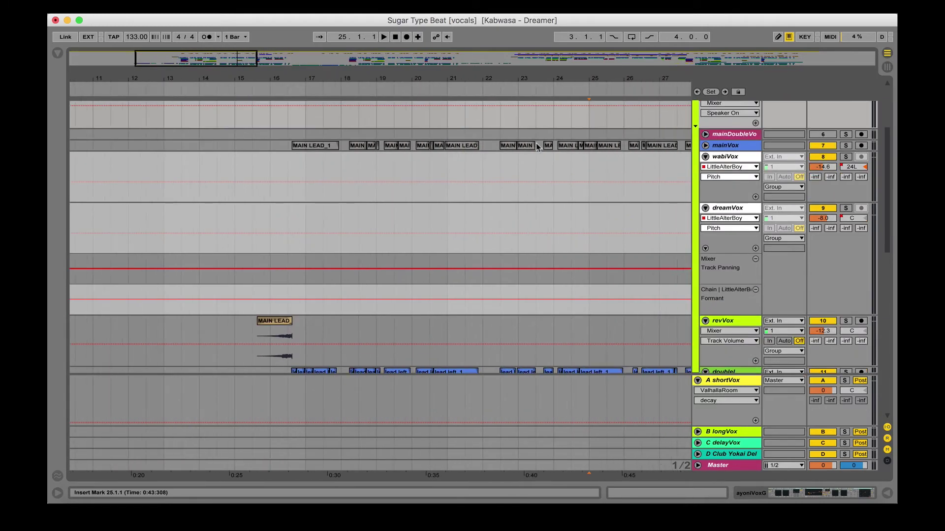
Examine the lead clips on the mainDoubleVox track, briefly expanding the track
click(536, 147)
key(minus)
click(741, 146)
key(Right)
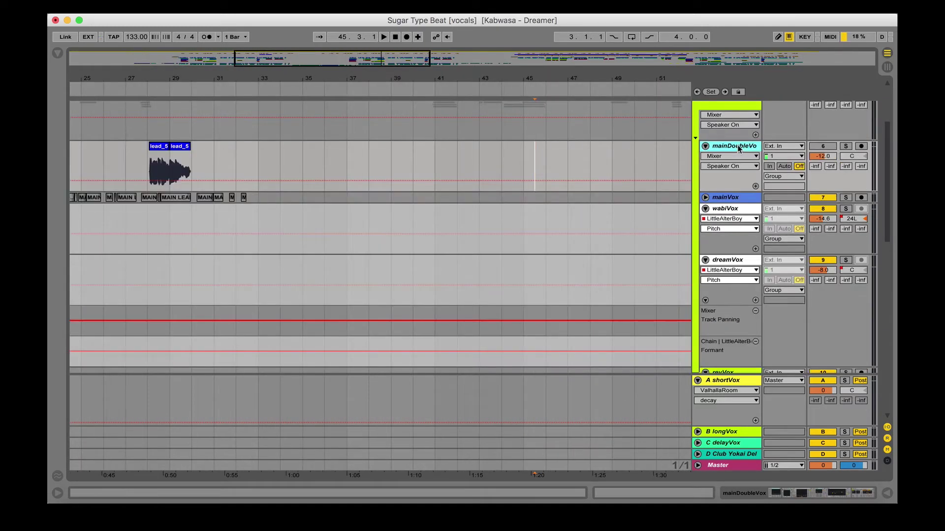
key(Left)
click(642, 145)
scroll(559, 149, left, 5)
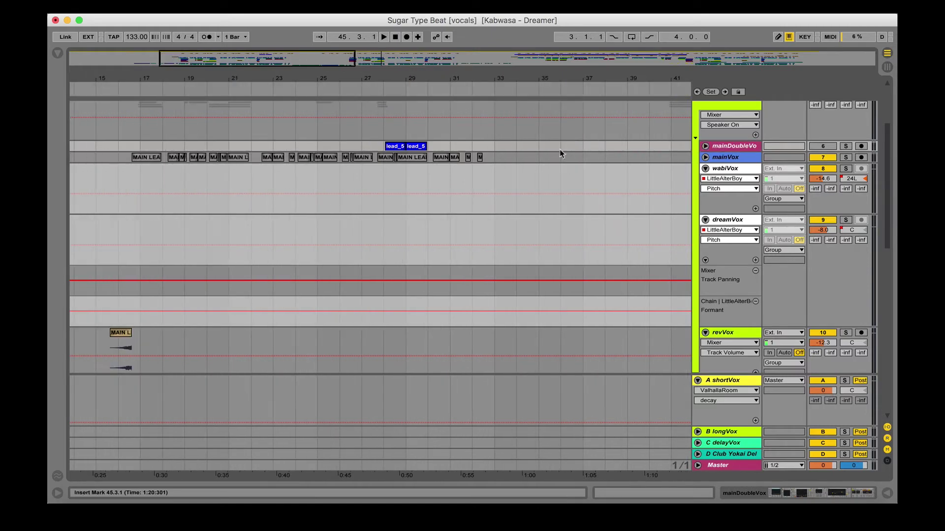
Place the insert marker at 65.1.1 on the wabiVox track and survey the ayoniVoxG arrangement at a wider zoom
click(611, 161)
key(minus)
key(minus)
click(611, 166)
scroll(424, 175, right, 10)
scroll(423, 175, left, 10)
scroll(306, 193, up, 3)
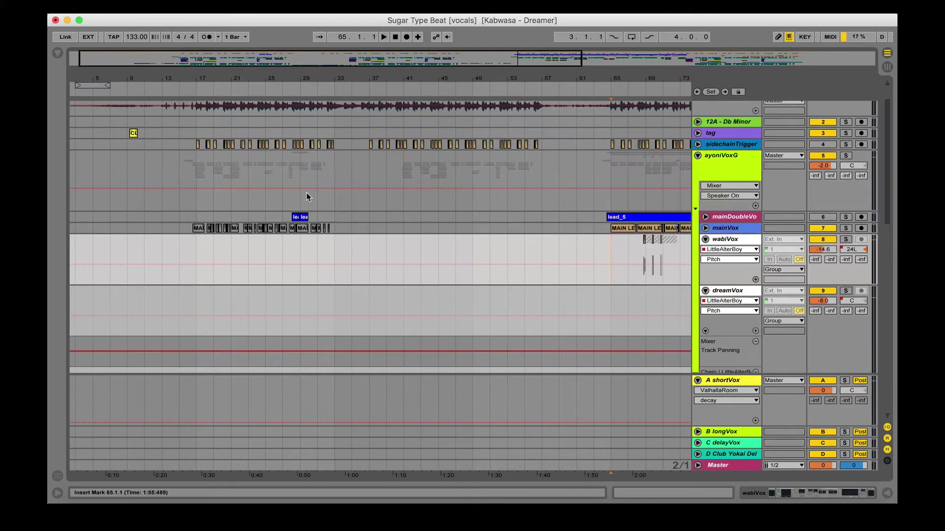
Expand the mainVox track and look over the ayoniVoxG tracks from mainVox down to the doubles and harmonies
click(716, 228)
click(705, 228)
scroll(637, 226, down, 4)
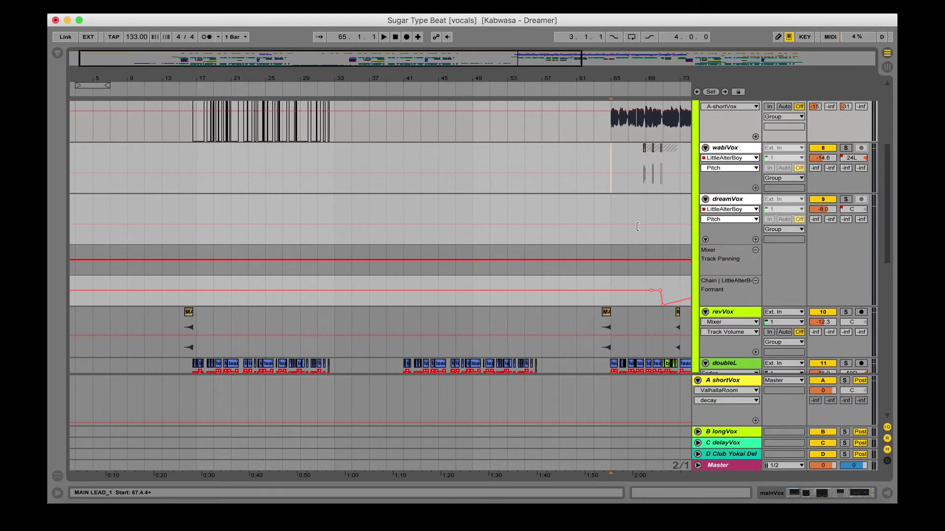
scroll(630, 178, up, 3)
scroll(630, 177, right, 6)
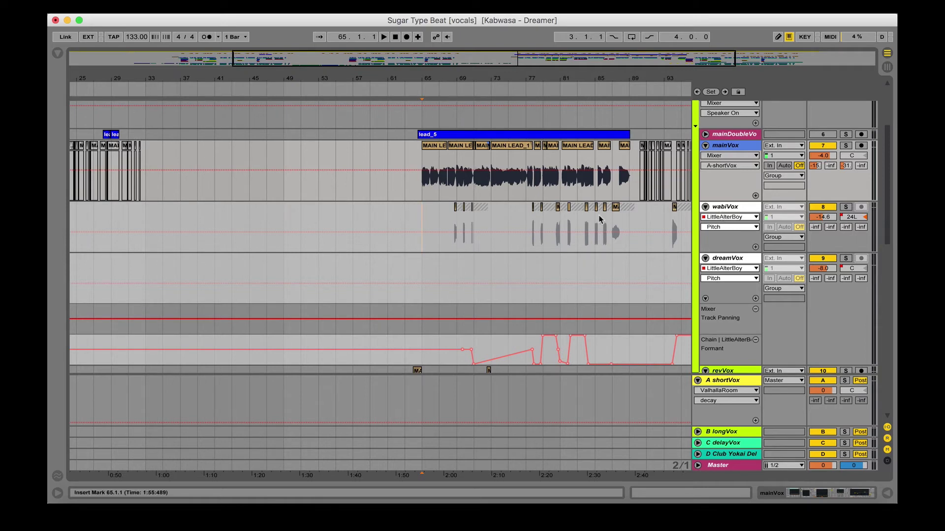
scroll(550, 252, down, 4)
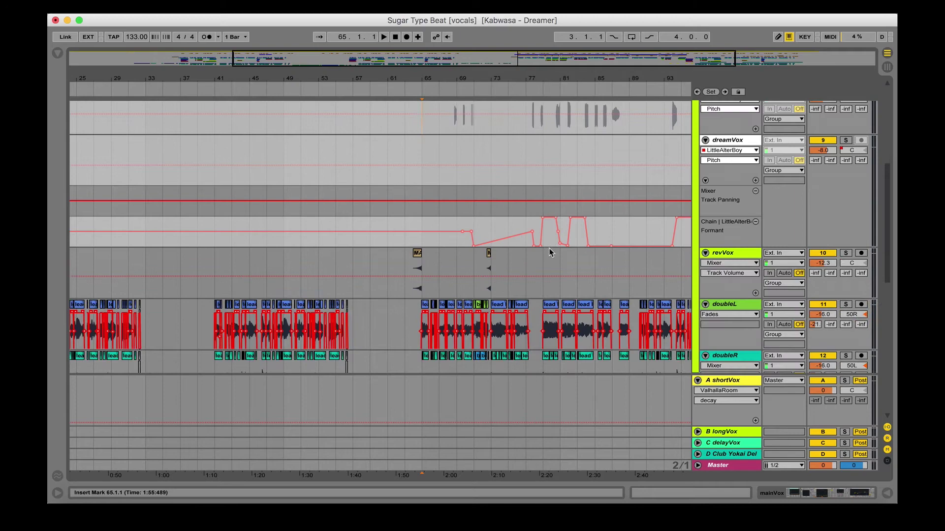
scroll(550, 252, down, 3)
scroll(550, 250, down, 6)
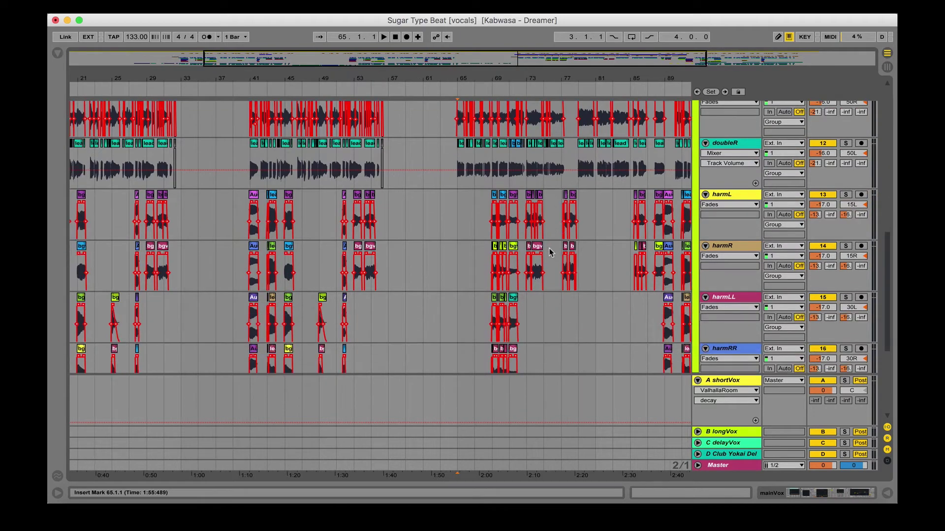
Place the insert marker at 15.1.1 on the harmL track and look over the harmony tracks
scroll(444, 256, up, 3)
scroll(444, 256, down, 3)
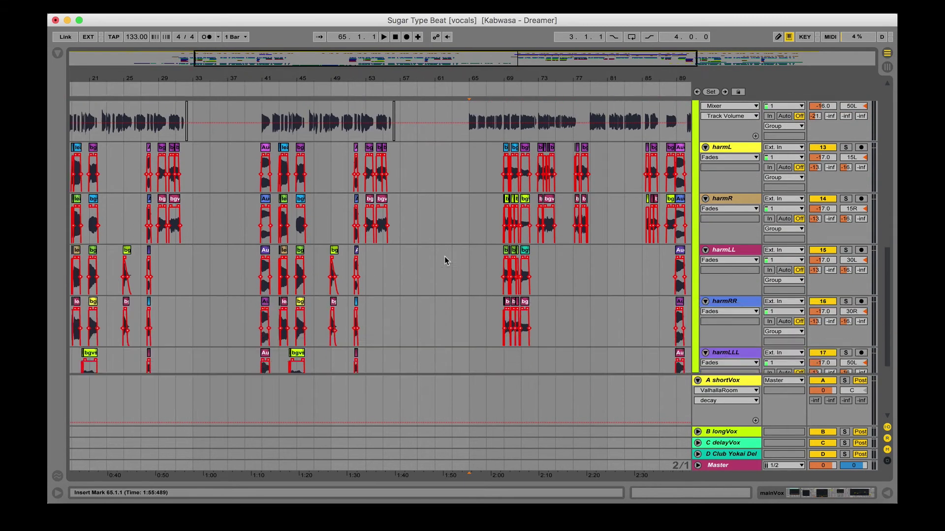
scroll(547, 312, up, 3)
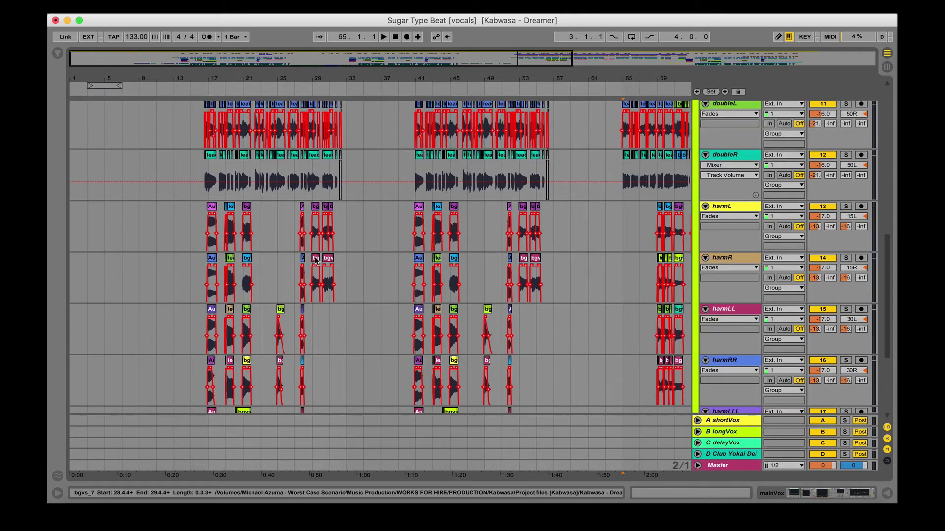
click(186, 240)
scroll(186, 238, down, 5)
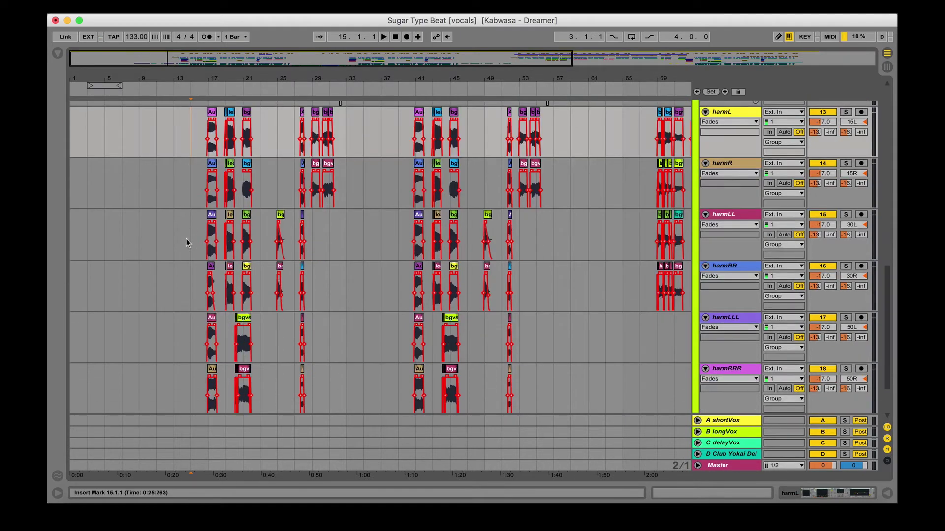
scroll(186, 238, down, 3)
scroll(186, 238, up, 15)
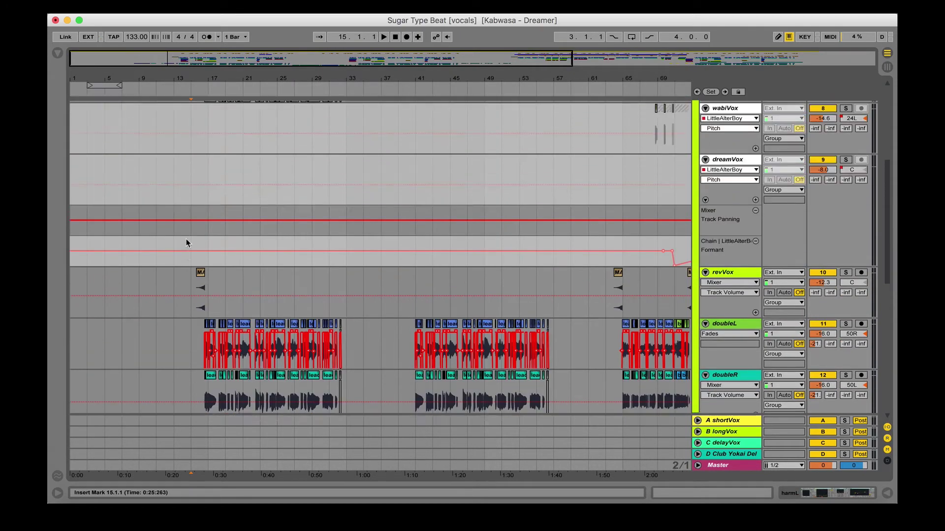
Review the harmony pairs from harmL down to harmRRR and the adlibVox track
scroll(186, 239, down, 8)
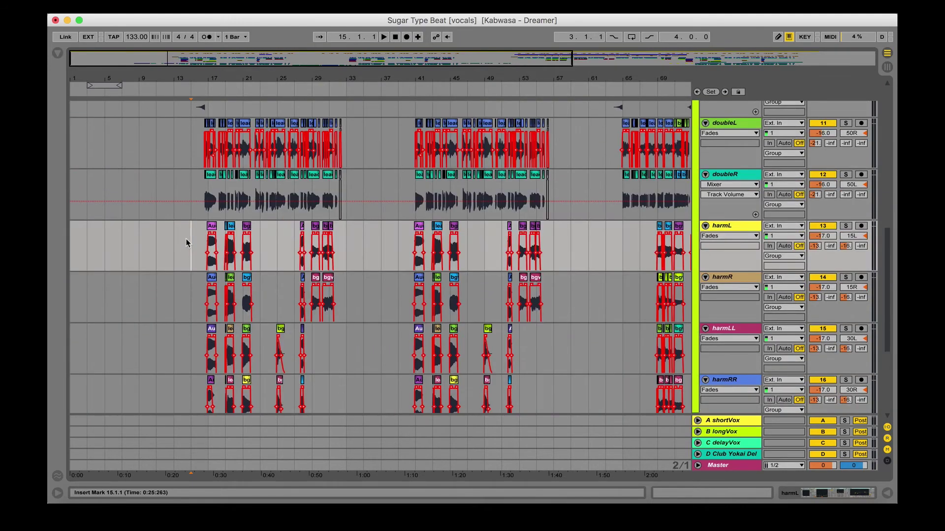
scroll(186, 240, down, 2)
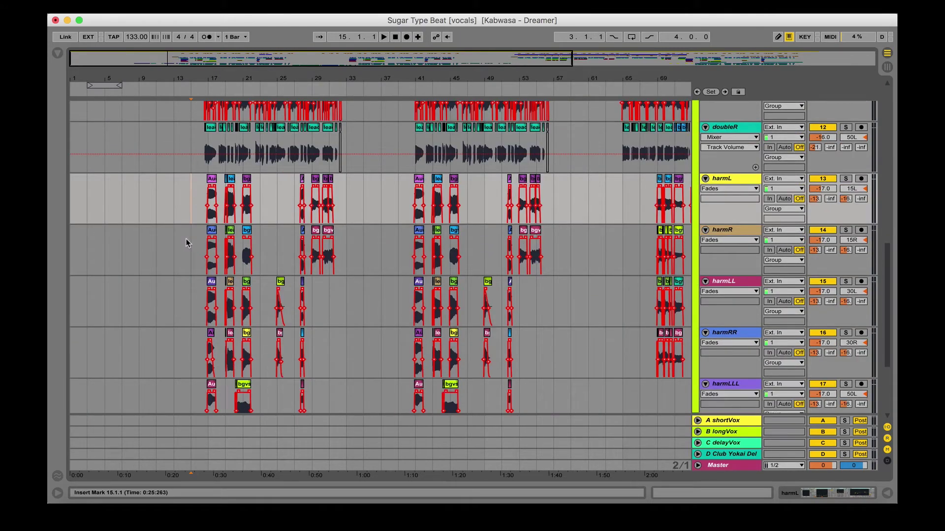
scroll(186, 240, down, 3)
scroll(186, 239, down, 3)
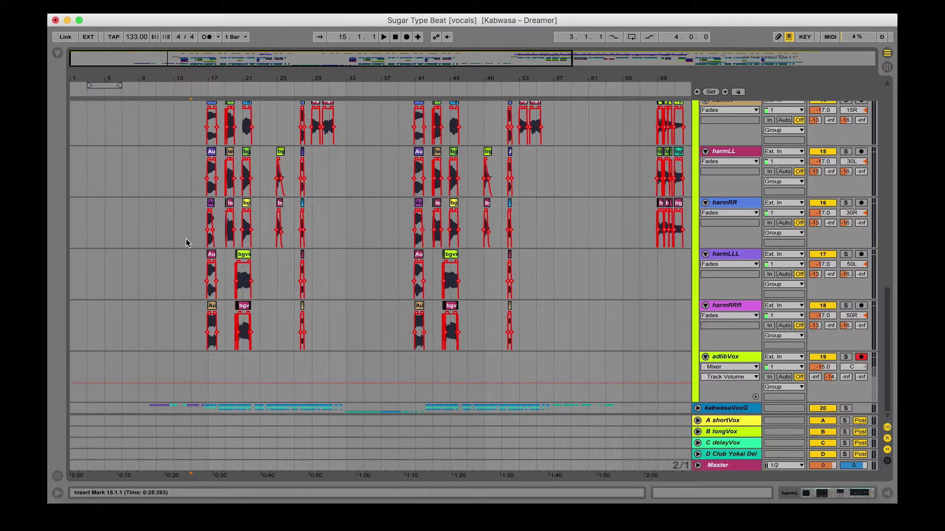
scroll(186, 238, up, 2)
scroll(186, 238, up, 2)
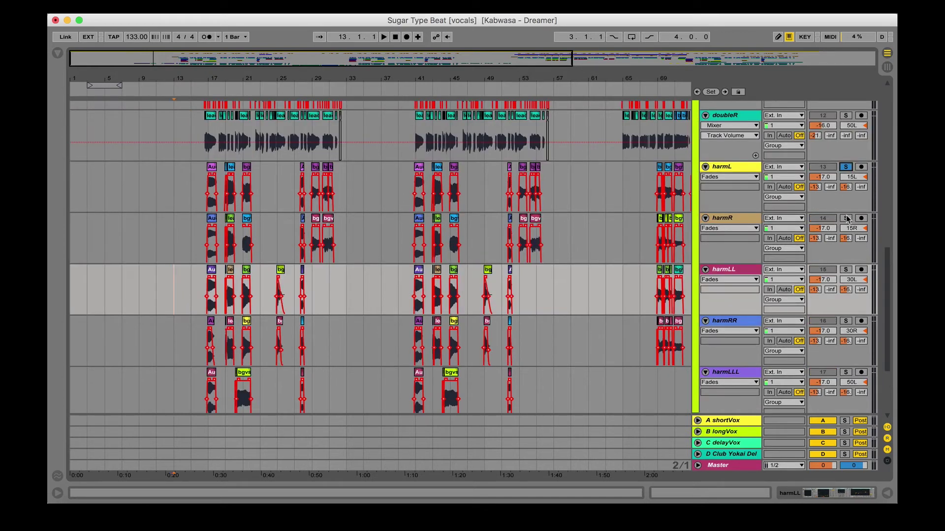
Solo harmR together with harmL and play both harmonies from 17.1.1 at a closer zoom
click(846, 219)
click(199, 207)
key(plus)
key(plus)
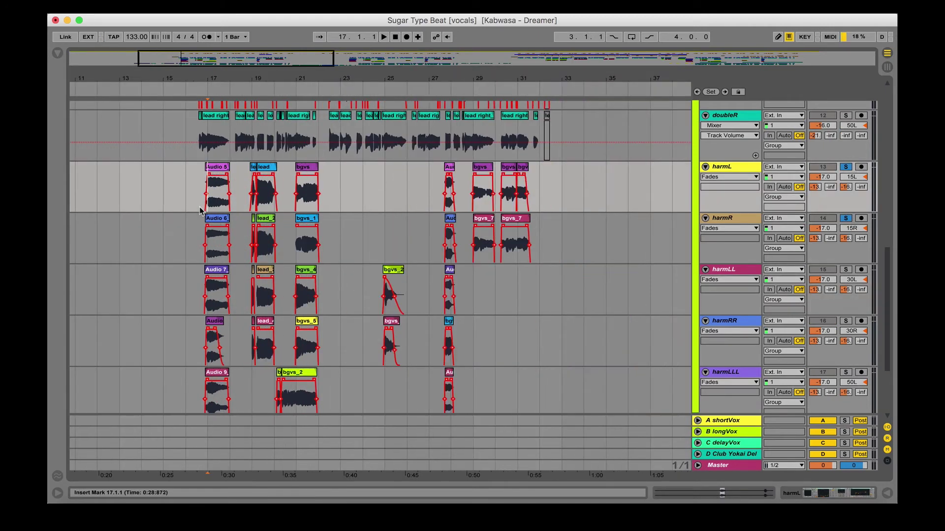
key(space)
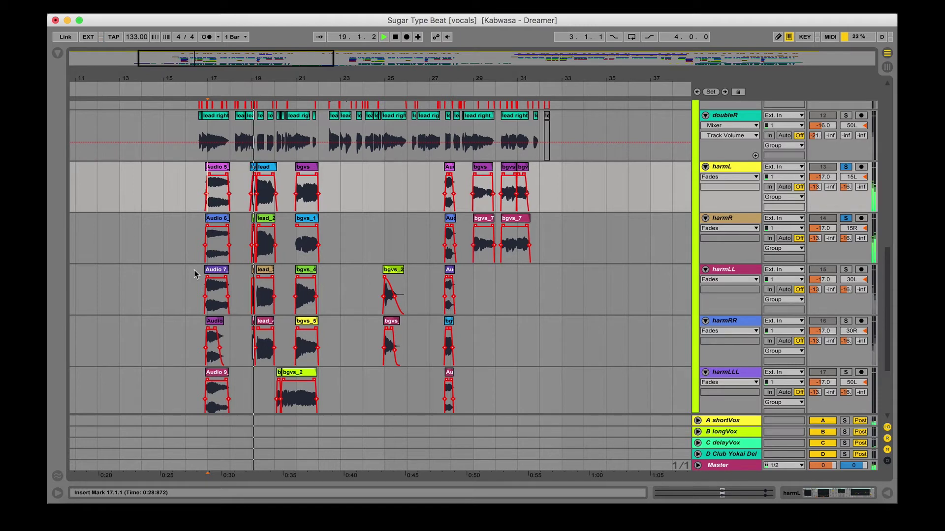
scroll(194, 274, down, 3)
key(space)
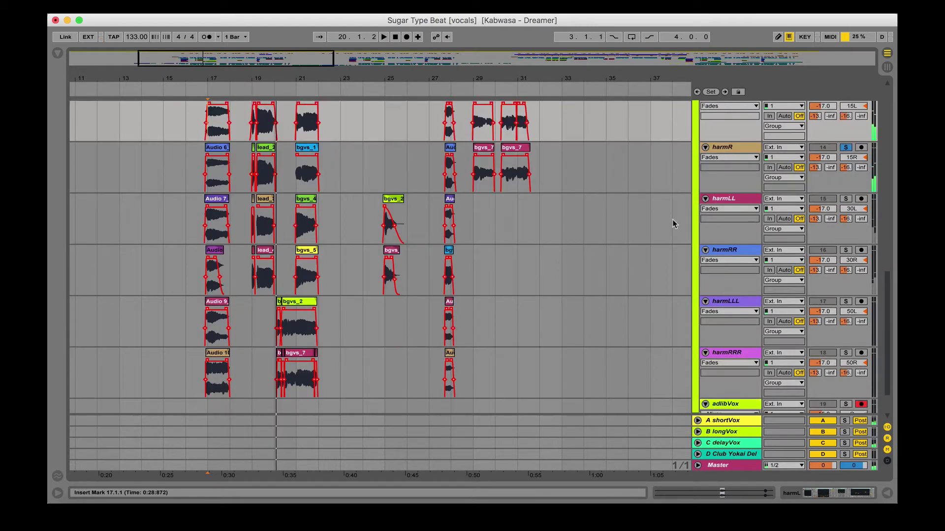
Add harmLL and harmRR to the soloed tracks and play the four harmonies from 17.1.1
super+click(845, 199)
super+click(845, 251)
key(space)
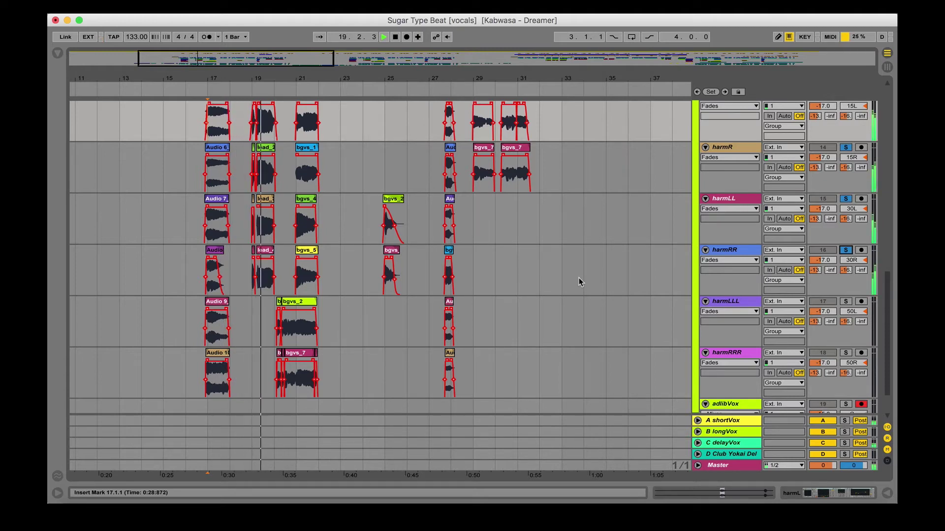
scroll(578, 281, down, 2)
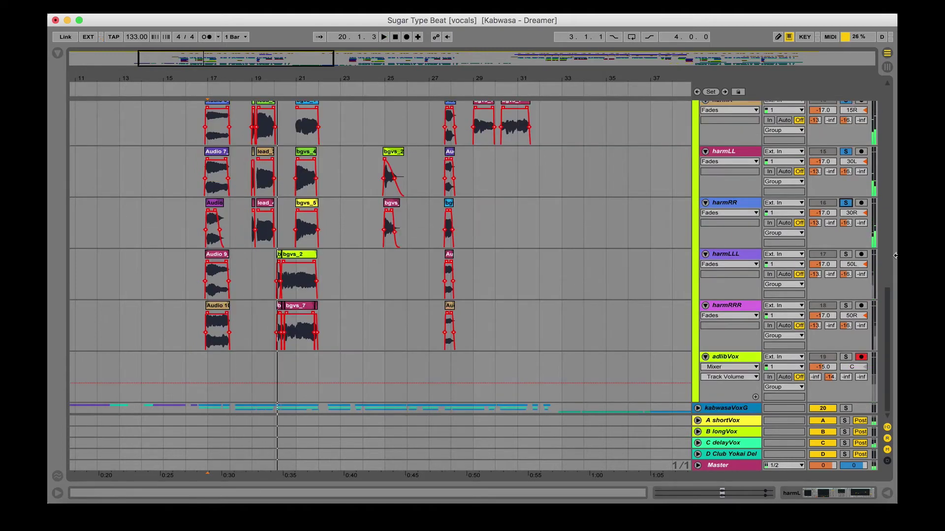
Add harmLLL and harmRRR to the solo and play all six harmony tracks from 17.1.1
click(846, 258)
click(845, 305)
click(845, 255)
key(space)
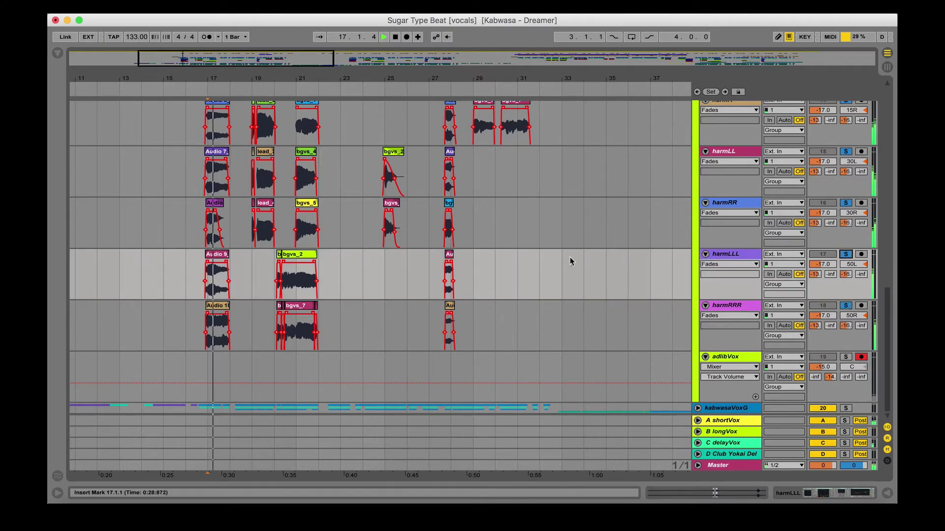
scroll(570, 261, up, 4)
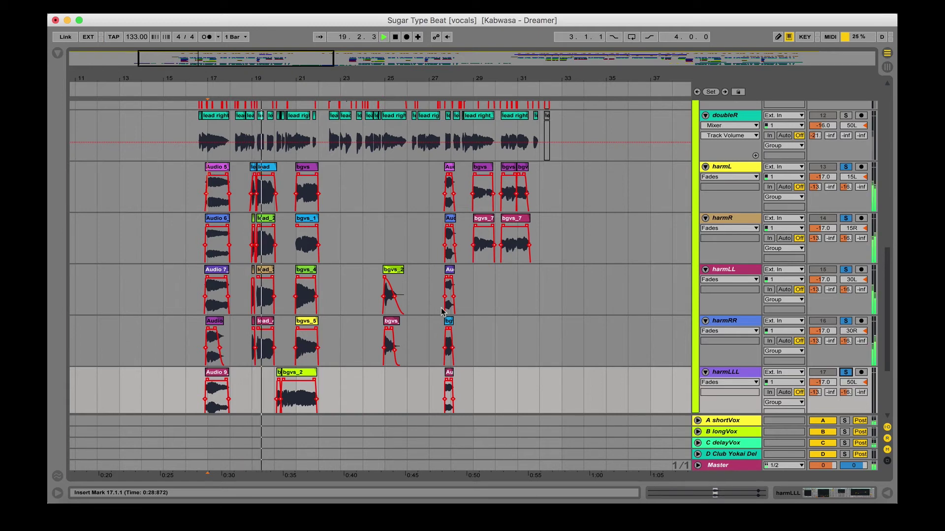
scroll(442, 311, down, 4)
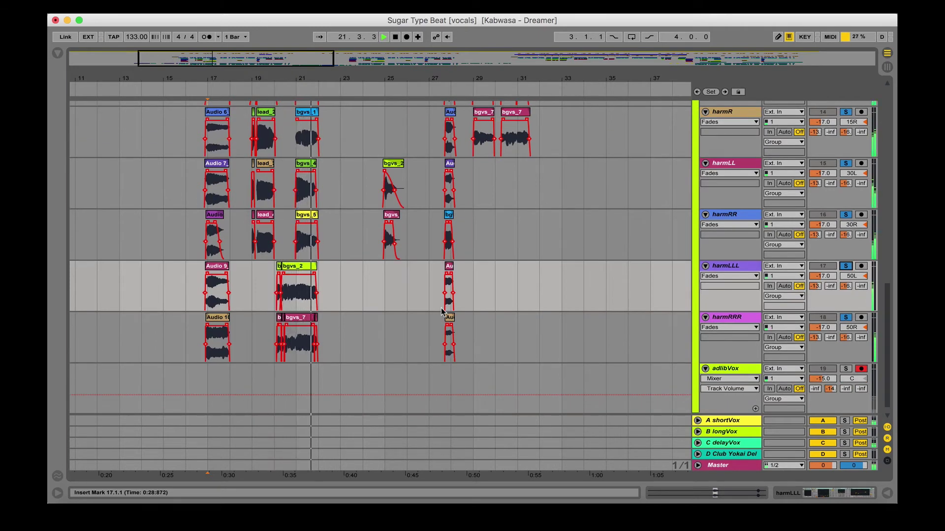
scroll(441, 310, up, 6)
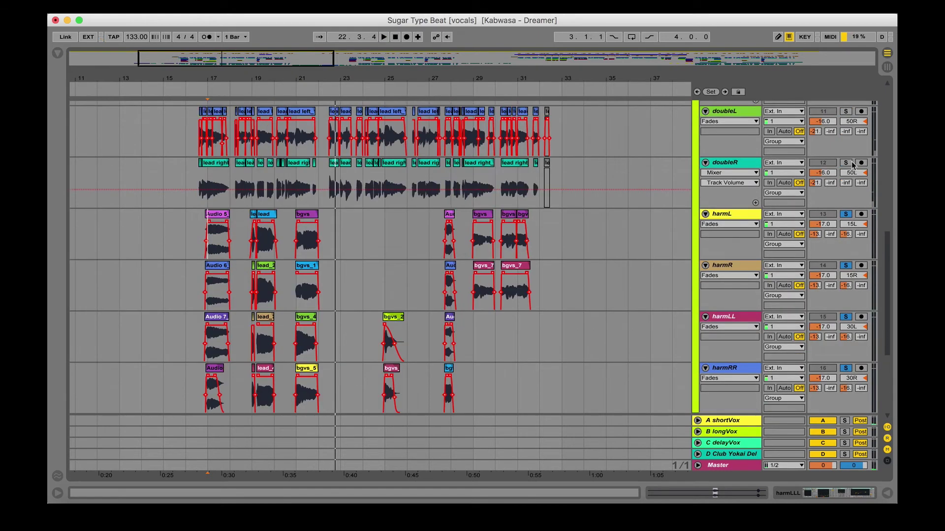
Solo doubleL and doubleR along with the harmonies and play them from the start of the doubles at bar 16
click(845, 112)
scroll(206, 256, up, 2)
click(200, 262)
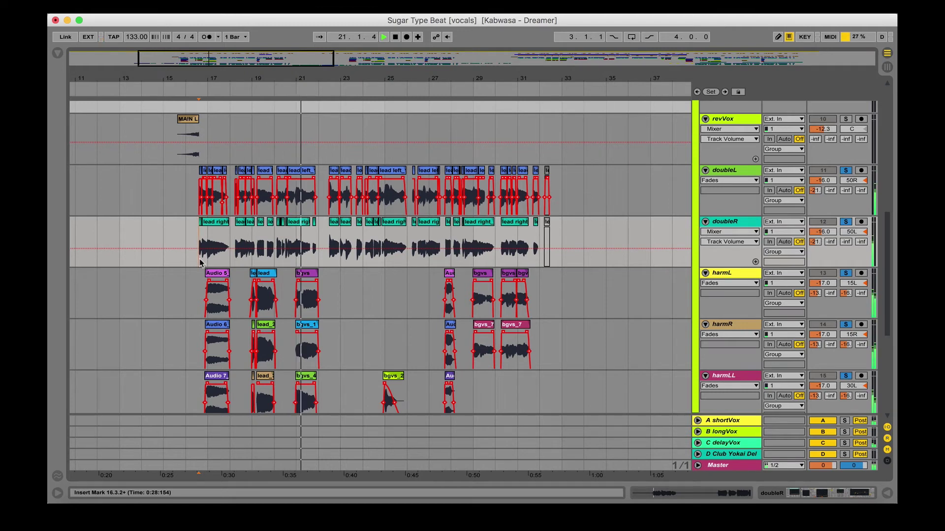
key(space)
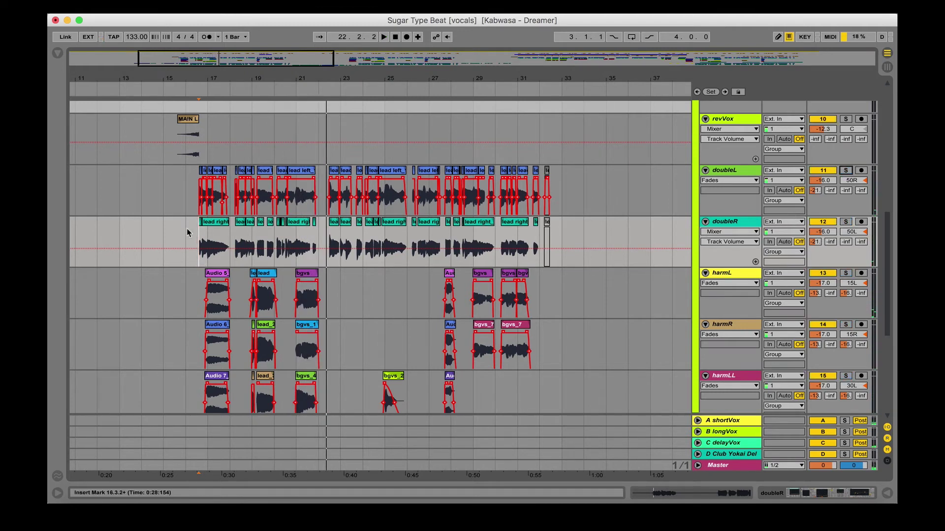
Place the insert marker at 16.1.1 on the doubleL track and look over the doubles and harmonies
click(182, 223)
click(182, 201)
scroll(182, 202, down, 5)
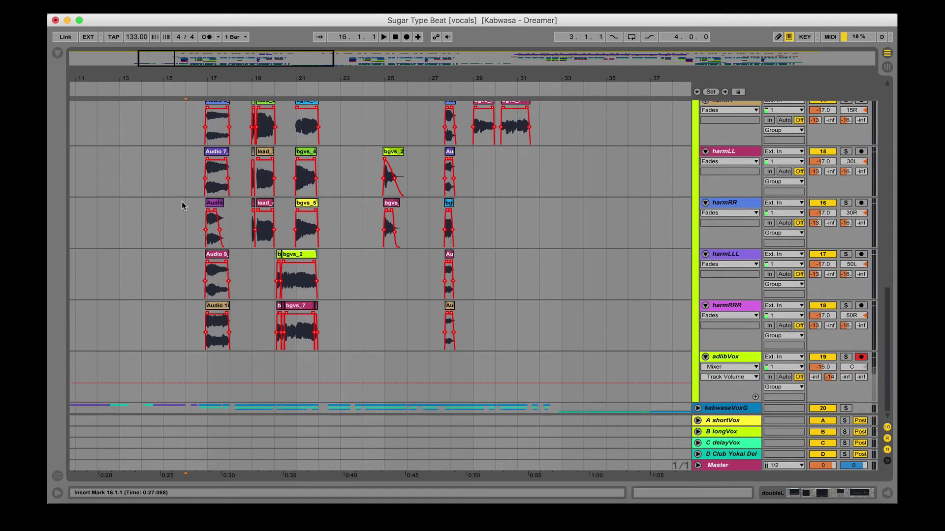
scroll(188, 267, up, 10)
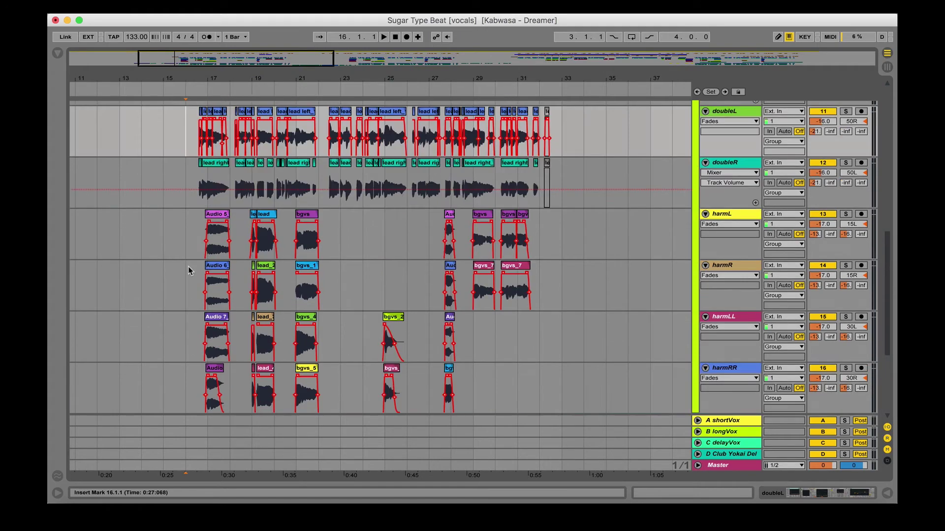
Survey the group's tracks across the whole song and place the insert marker at 17.1.1 on adlibVox
key(minus)
key(minus)
key(minus)
key(minus)
scroll(188, 267, down, 3)
scroll(188, 267, down, 5)
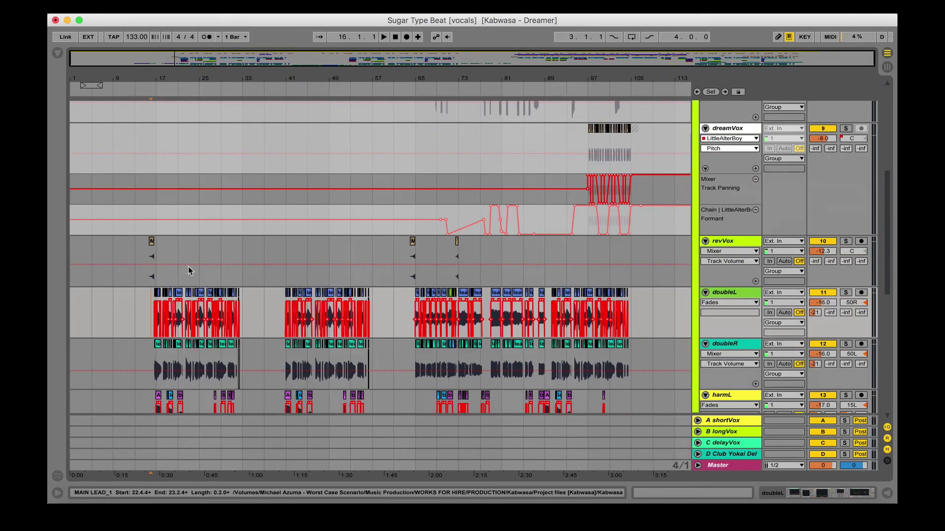
scroll(188, 268, up, 3)
scroll(189, 270, down, 10)
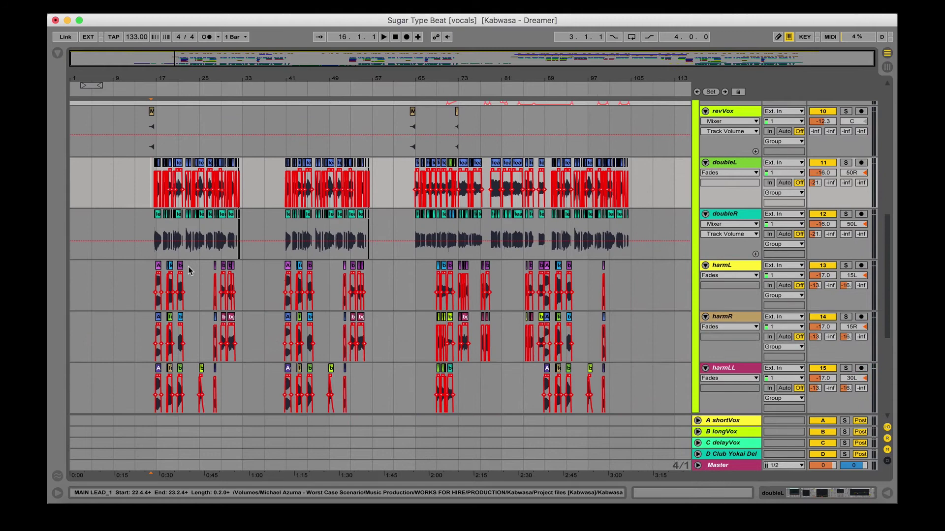
click(162, 363)
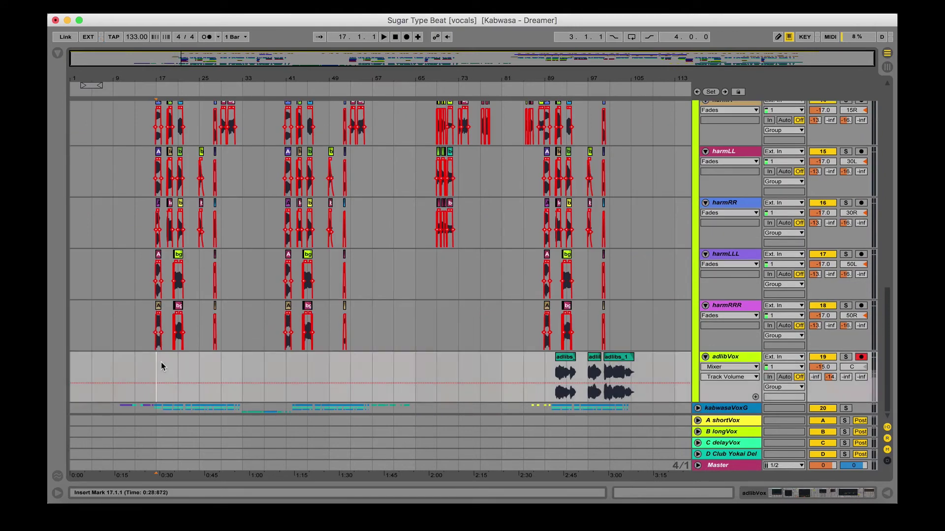
Place the insert marker at 89.1.1 on revVox and review the mainVox, wabiVox, dreamVox and double tracks around the later sections
scroll(160, 363, up, 10)
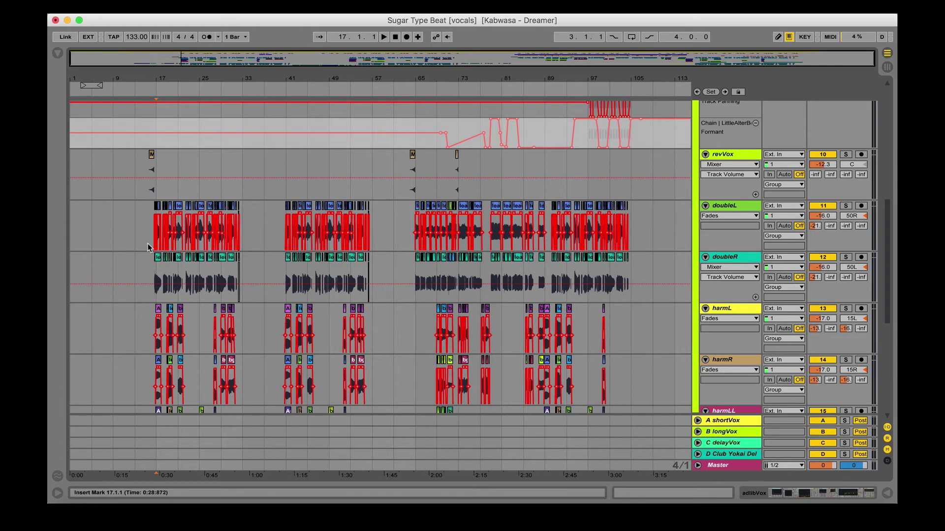
scroll(153, 271, up, 6)
scroll(154, 273, down, 2)
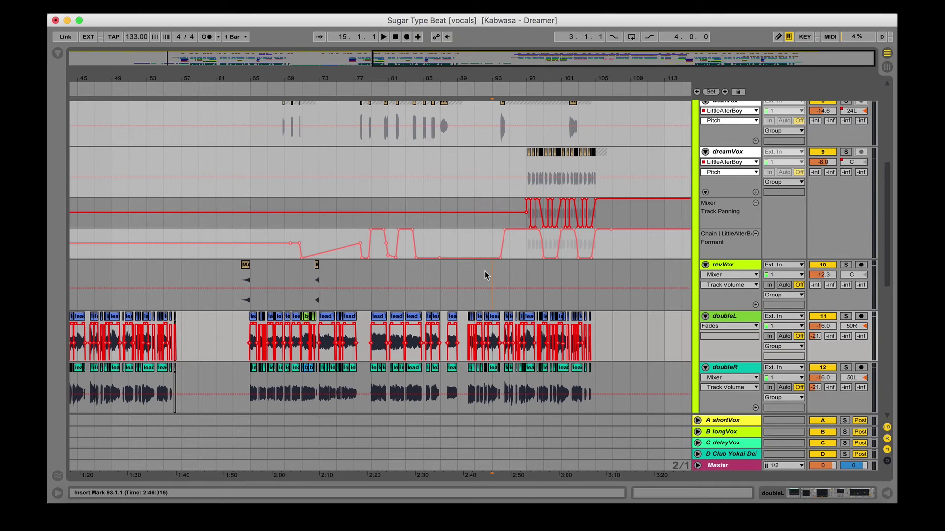
click(458, 273)
scroll(459, 273, up, 1)
scroll(458, 275, up, 5)
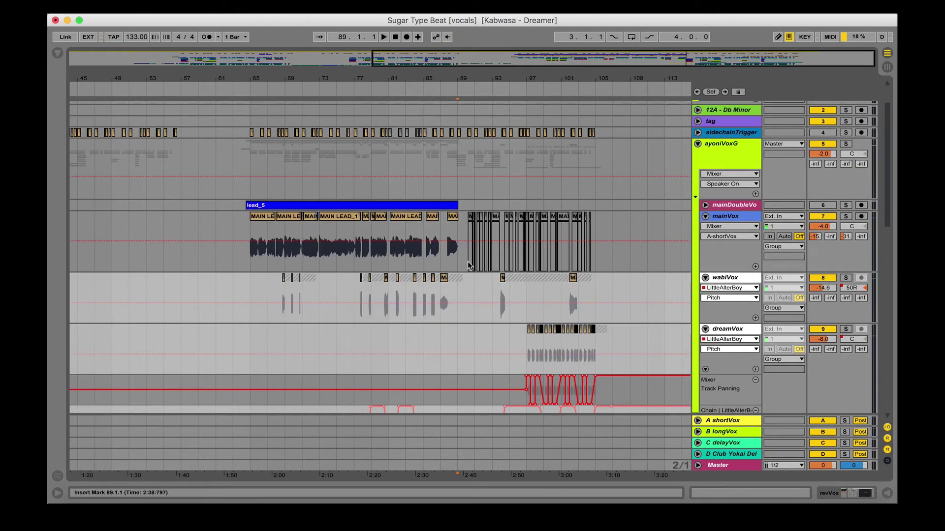
scroll(502, 260, up, 2)
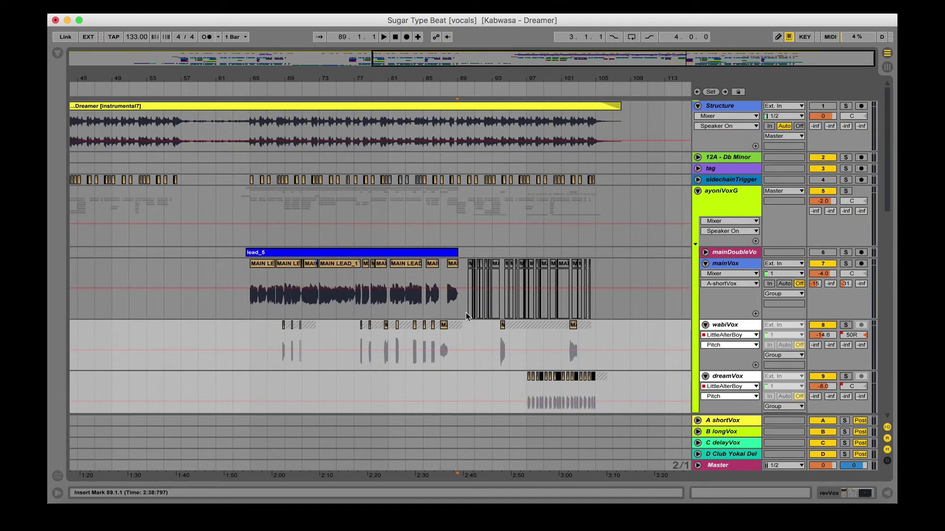
scroll(465, 312, left, 6)
scroll(465, 312, right, 2)
scroll(443, 312, down, 3)
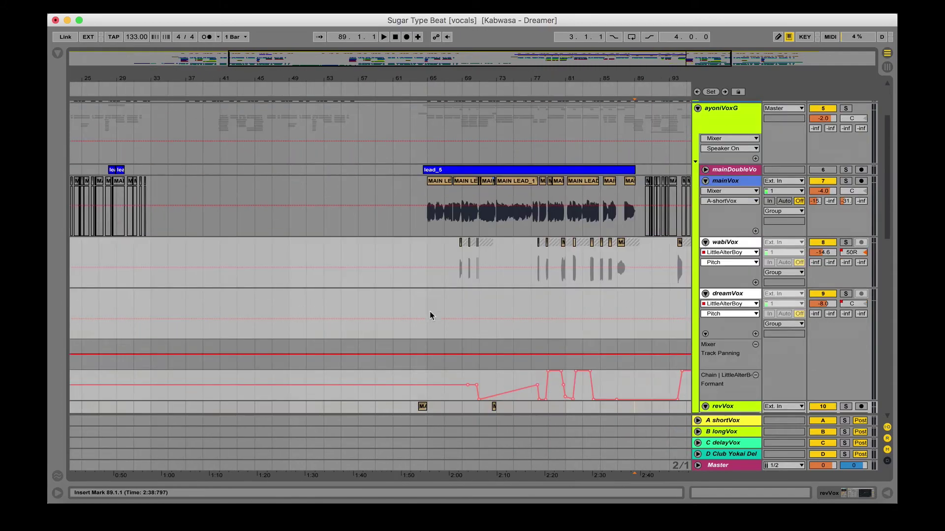
scroll(429, 316, down, 5)
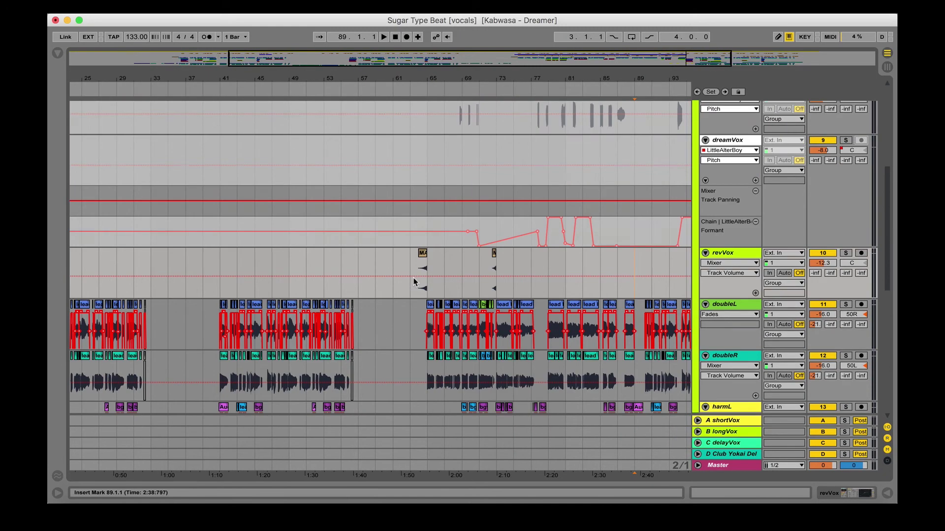
Place the insert marker at 63.1.1 on the mainVox track and view the section at a closer zoom
scroll(413, 278, up, 5)
click(402, 222)
key(plus)
key(plus)
scroll(402, 223, down, 12)
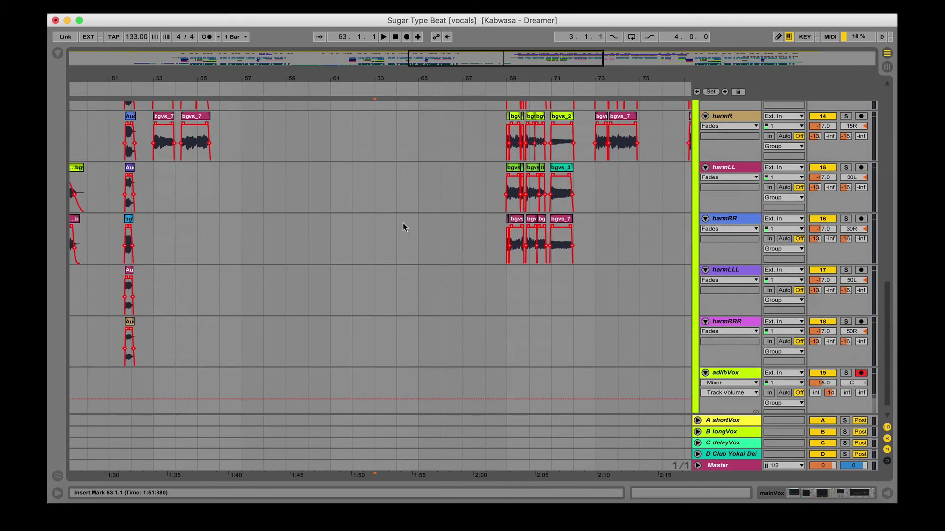
Examine the doubleR and harmony clips between bars 63 and 89
scroll(402, 222, up, 5)
scroll(403, 222, right, 4)
scroll(402, 223, down, 4)
scroll(403, 222, right, 7)
scroll(402, 223, up, 3)
scroll(402, 222, left, 1)
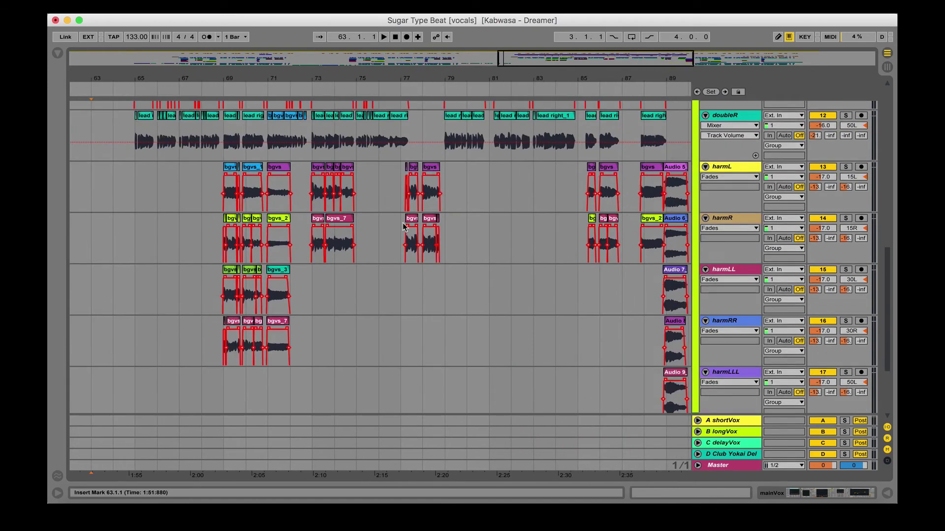
scroll(402, 226, up, 1)
scroll(402, 226, left, 1)
scroll(310, 265, left, 4)
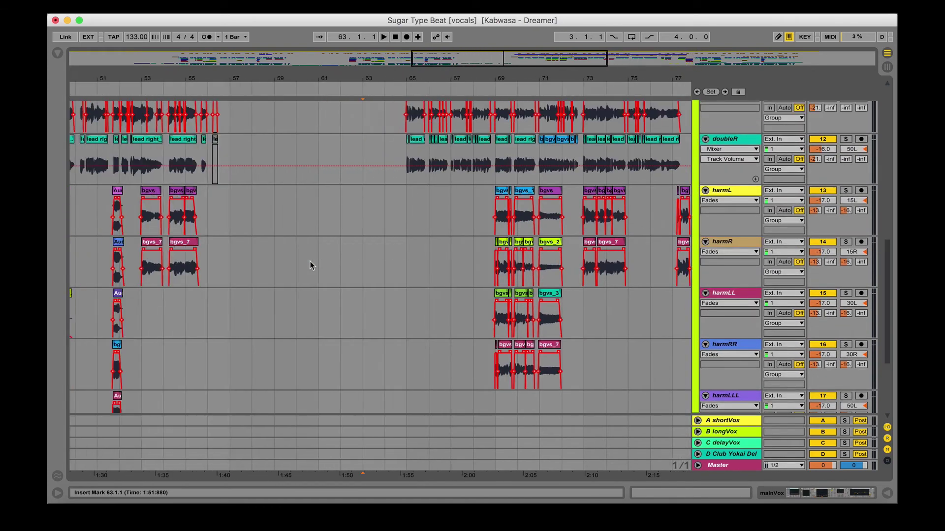
Place the insert marker at 64.1.1 on ayoniVoxG and play the vocals while viewing the double and harmony tracks
scroll(310, 265, up, 5)
click(352, 229)
key(space)
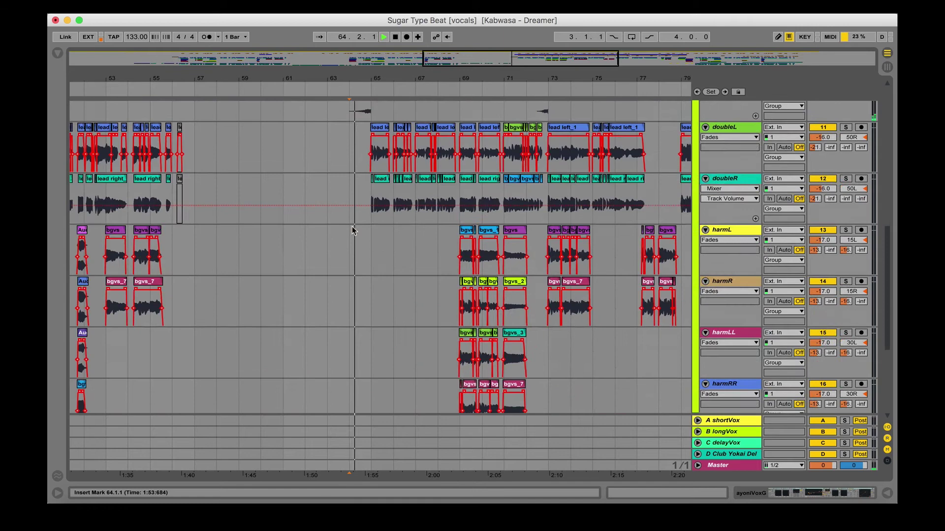
scroll(350, 234, down, 2)
scroll(351, 235, up, 4)
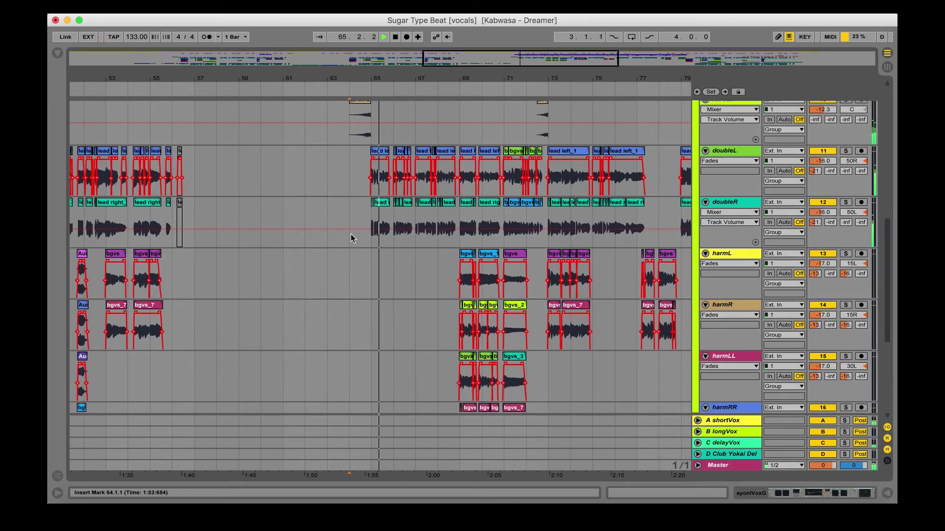
Review the double and harmony clips between bars 65 and 79, along with the dreamVox and revVox tracks
scroll(350, 234, down, 1)
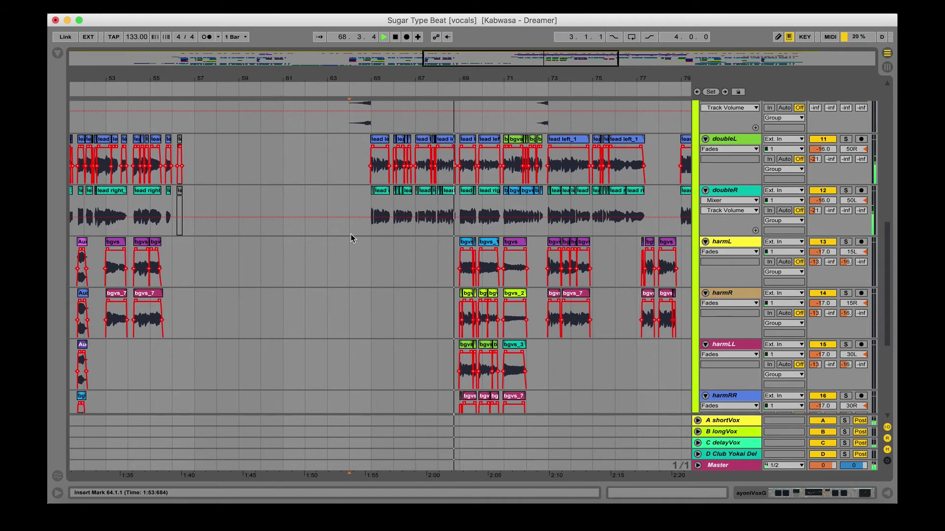
scroll(351, 234, down, 5)
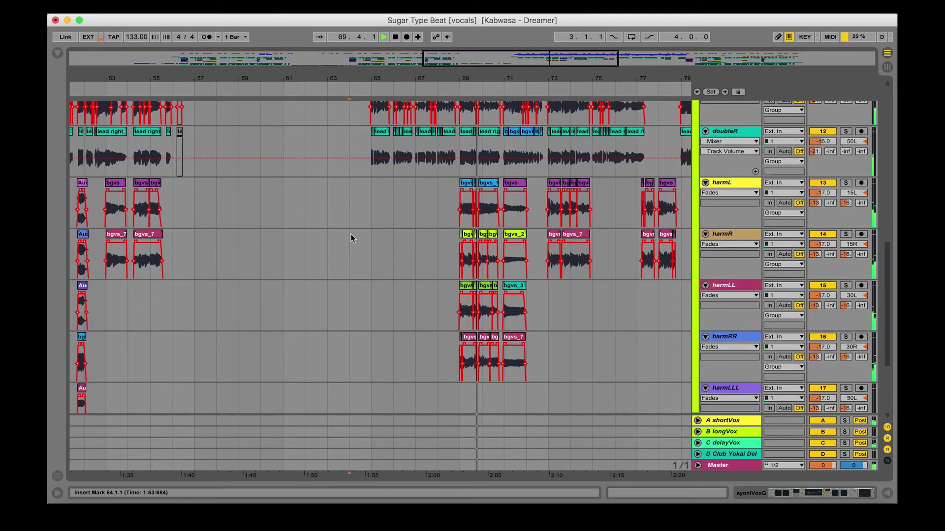
scroll(350, 235, down, 2)
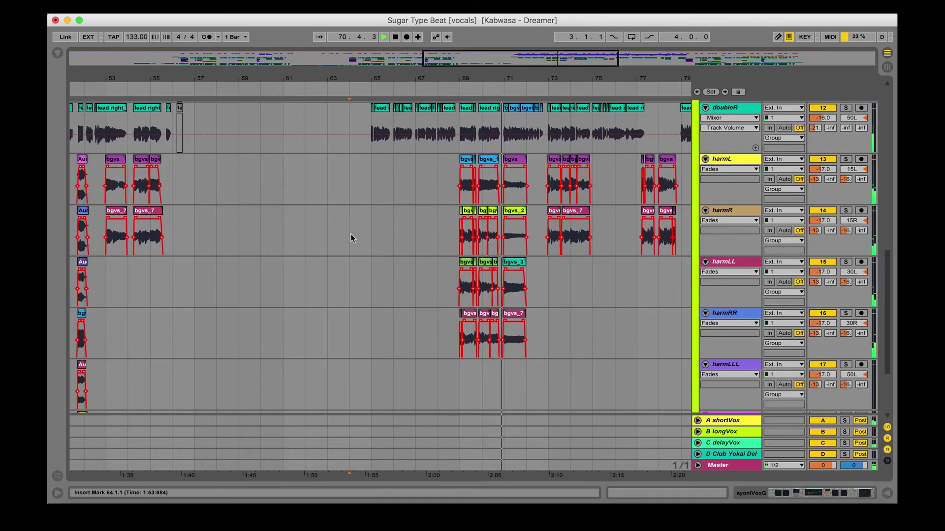
scroll(350, 234, up, 15)
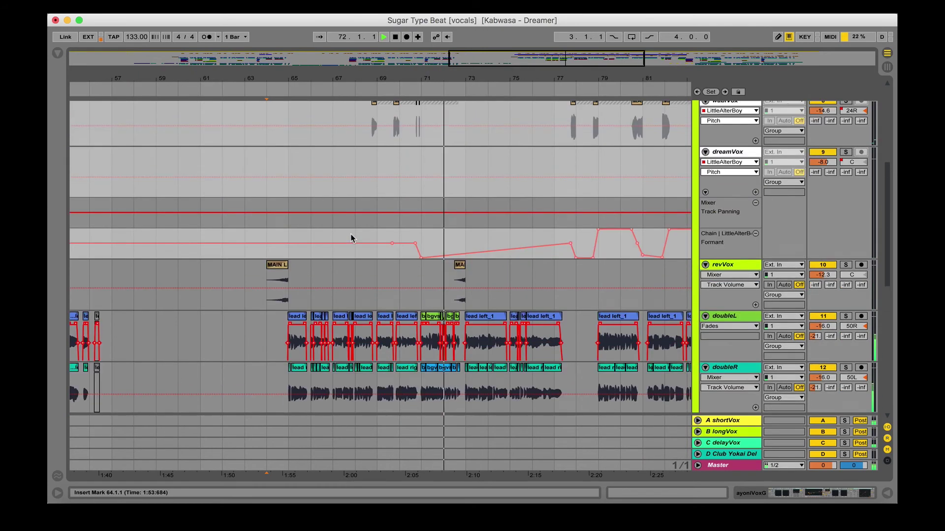
scroll(351, 234, up, 6)
scroll(350, 234, down, 8)
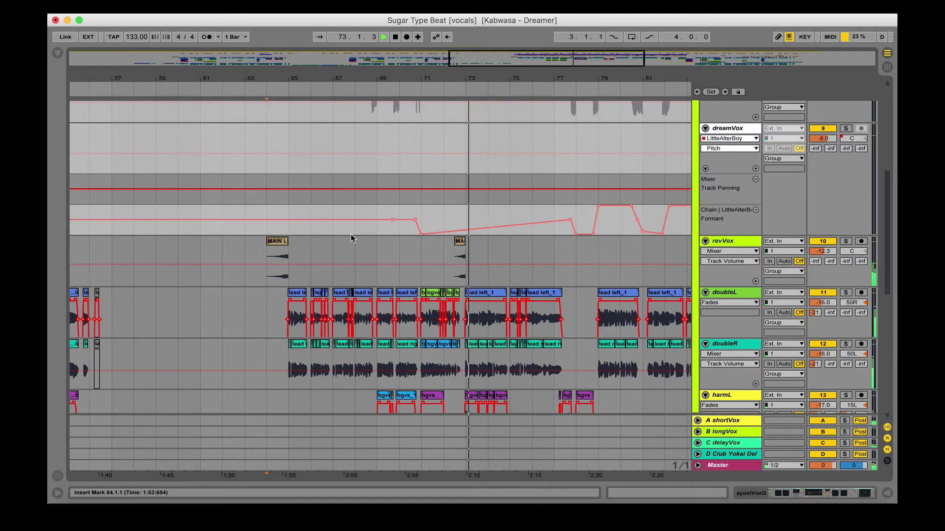
scroll(351, 235, down, 6)
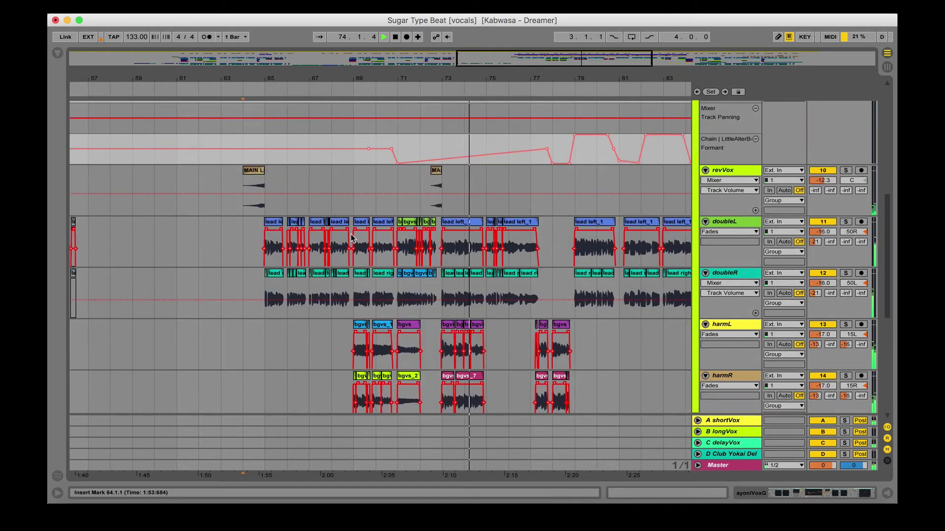
scroll(413, 221, up, 7)
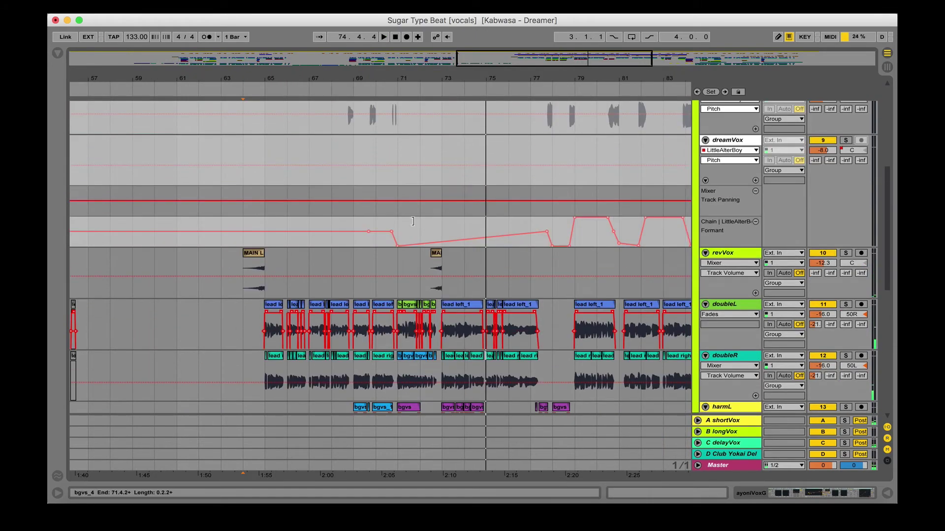
scroll(412, 222, down, 20)
scroll(361, 199, up, 7)
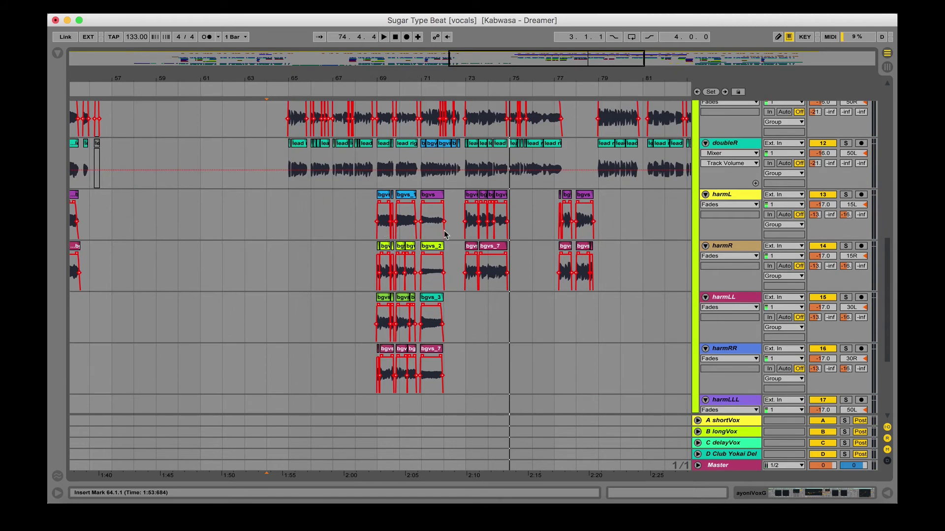
Place the insert marker at 68.4.1 on the wabiVox track and solo that track
scroll(444, 235, up, 4)
click(309, 237)
scroll(430, 255, up, 12)
scroll(443, 301, down, 6)
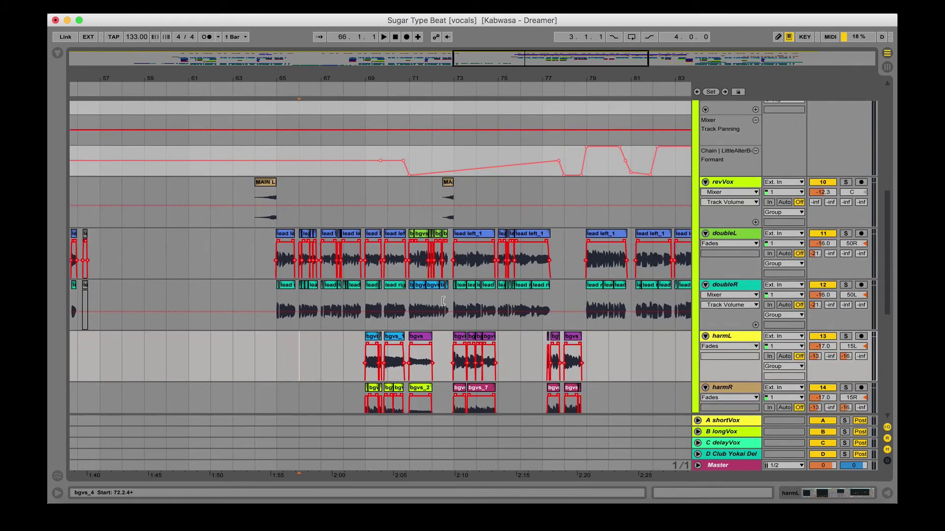
scroll(444, 301, up, 5)
click(359, 157)
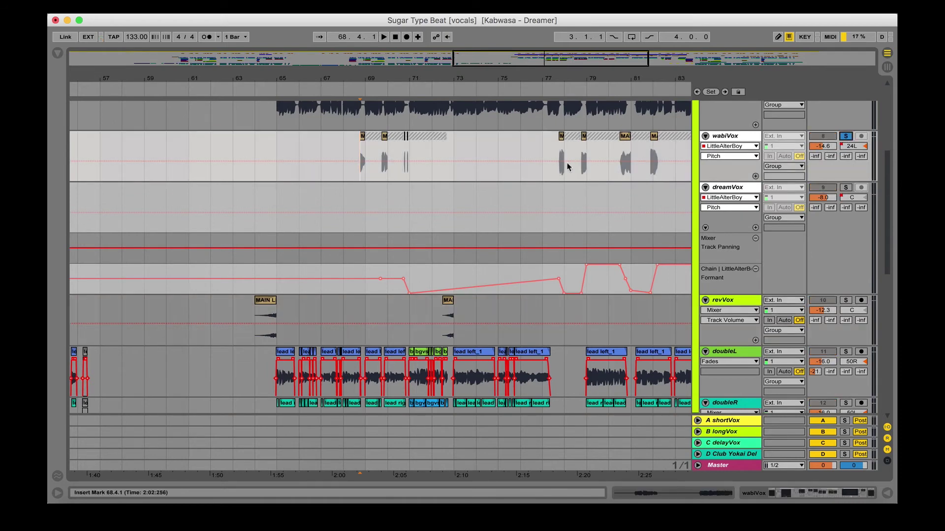
Open the wabiVox device chain and review its effects from Vocoder through to LittleAlterBoy
scroll(567, 166, up, 3)
double_click(722, 183)
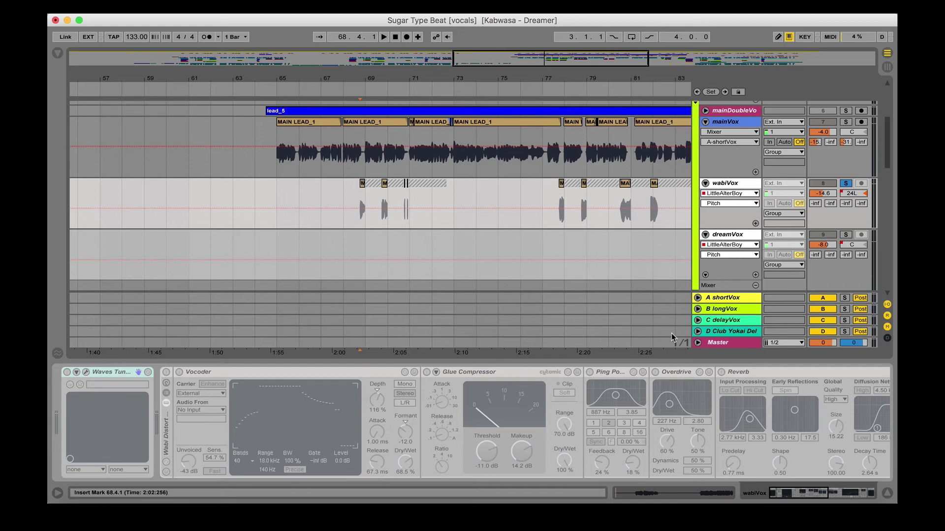
scroll(574, 396, down, 10)
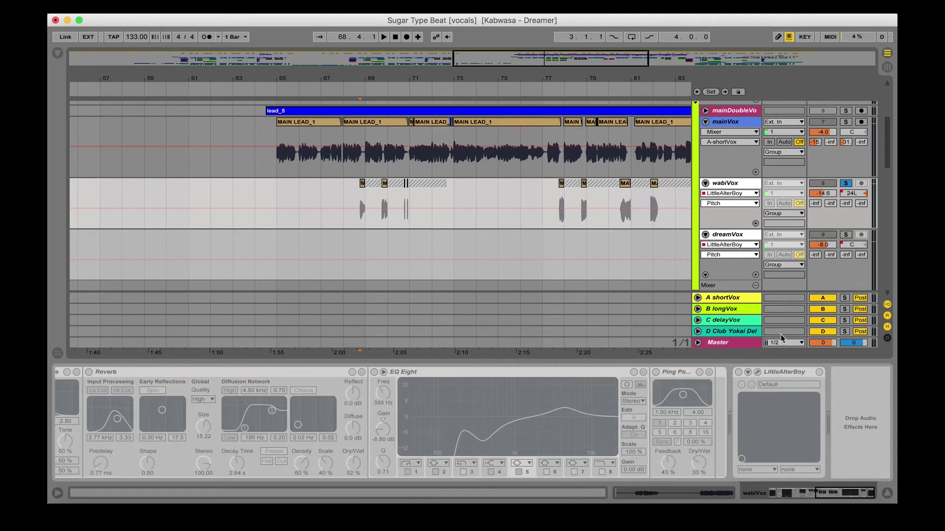
Audition the soloed wabiVox clips near bar 68 and from 77.4.1 and 80.3.1
click(358, 198)
click(356, 193)
key(space)
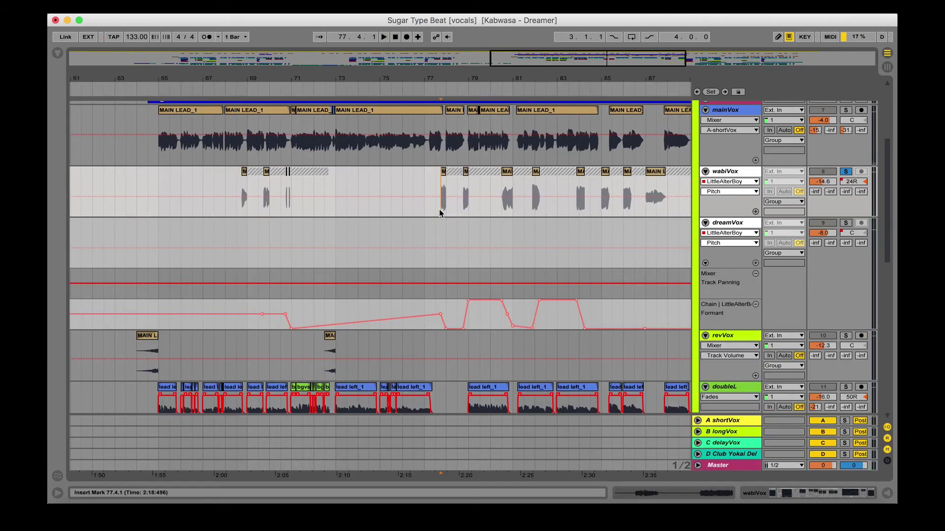
scroll(440, 213, up, 3)
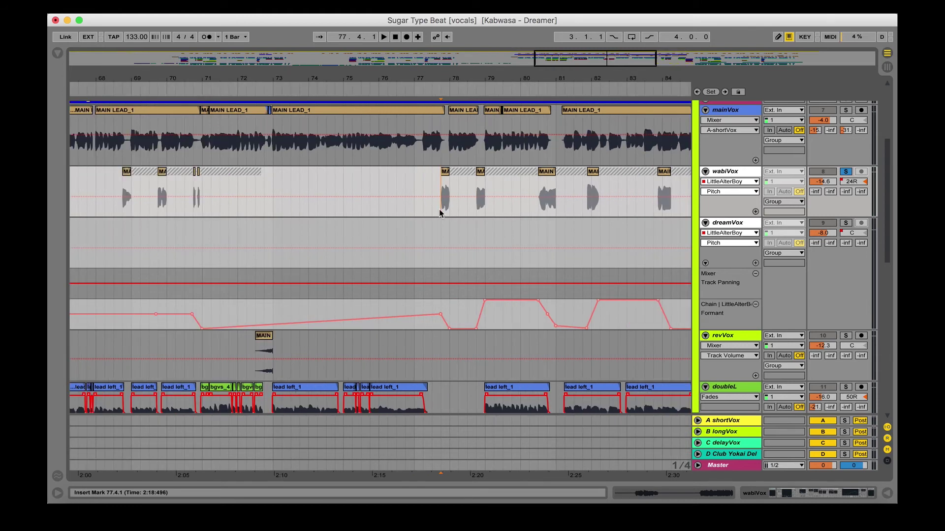
click(535, 209)
key(space)
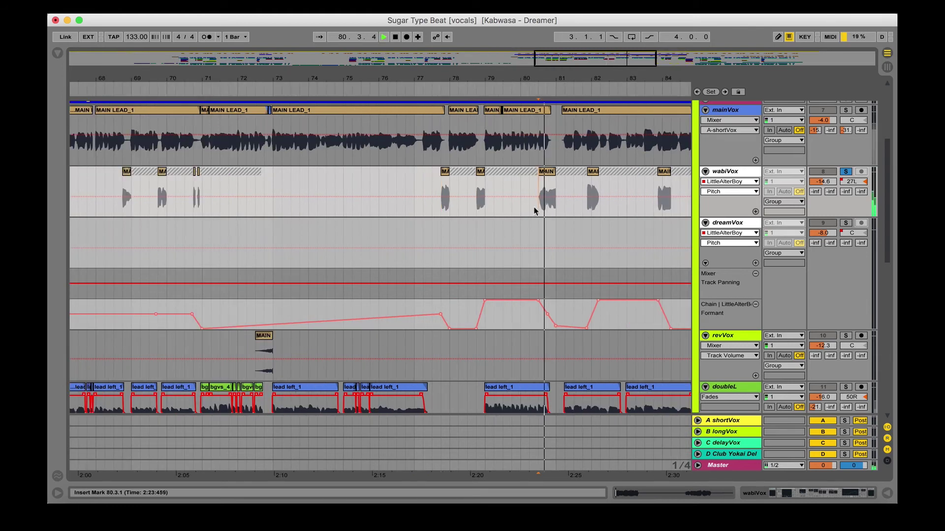
Audition the soloed wabiVox clips around bar 82 and from 83.4.1
click(583, 208)
key(space)
key(space)
scroll(583, 208, right, 3)
click(535, 211)
key(space)
key(space)
scroll(535, 210, right, 3)
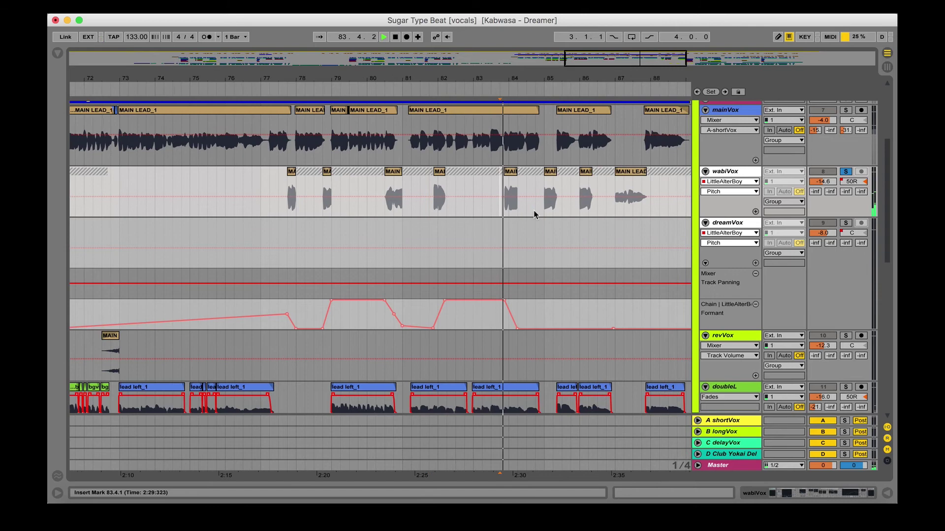
key(space)
Unsolo wabiVox and play all the vocals together from 76.1.1
click(858, 160)
click(845, 171)
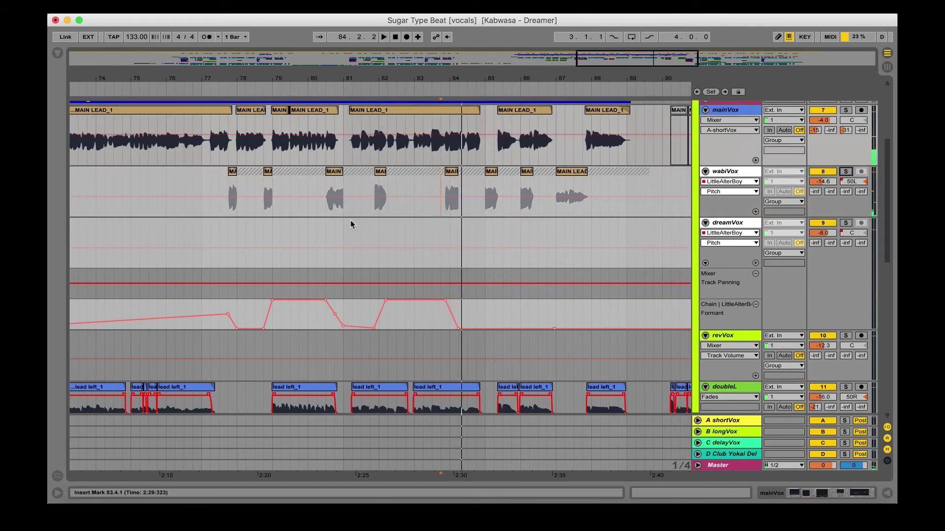
click(203, 209)
scroll(205, 209, left, 3)
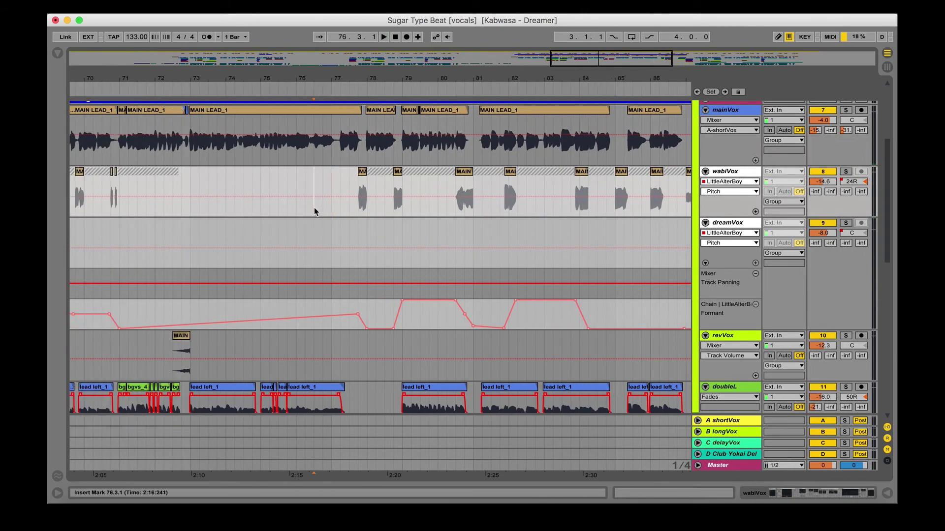
key(space)
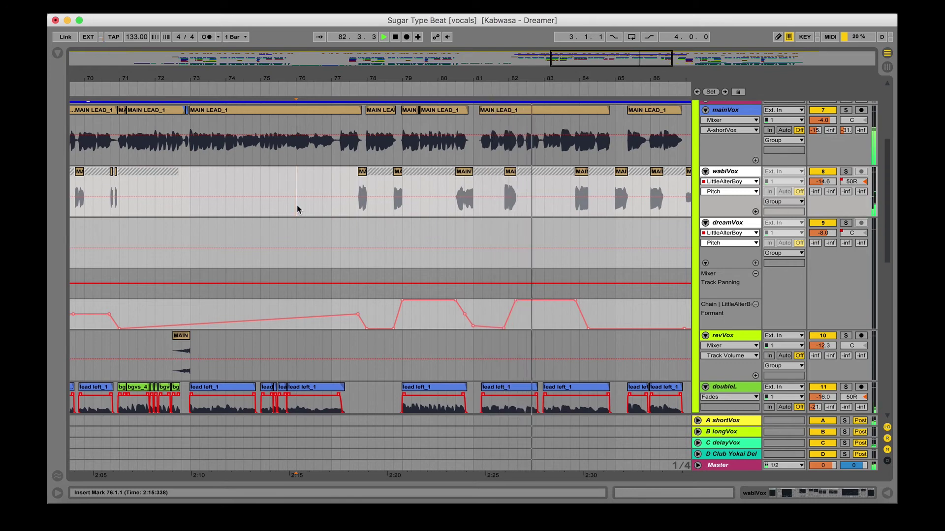
Follow the mainVox and wabiVox playback past bar 87, stop it, and place the insert marker at 89.1.1 on adlibVox
scroll(298, 206, right, 3)
scroll(297, 206, up, 1)
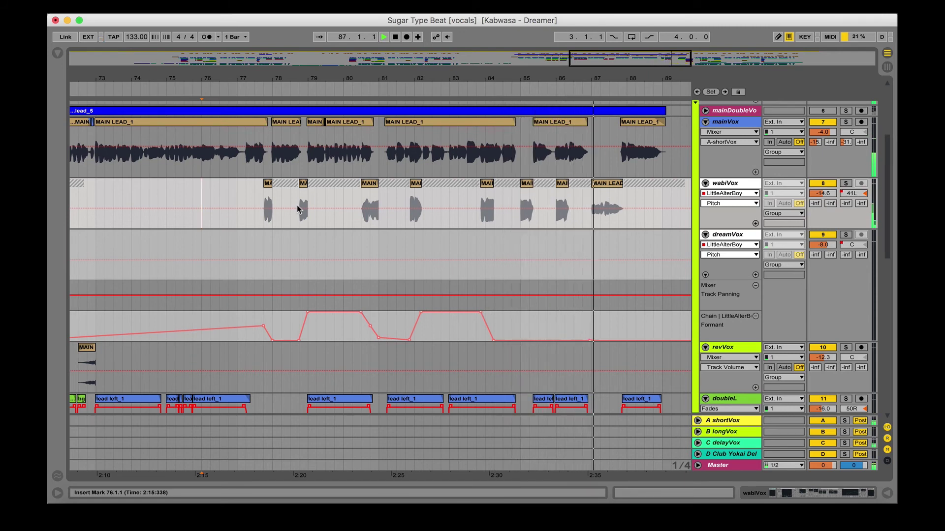
scroll(297, 204, up, 5)
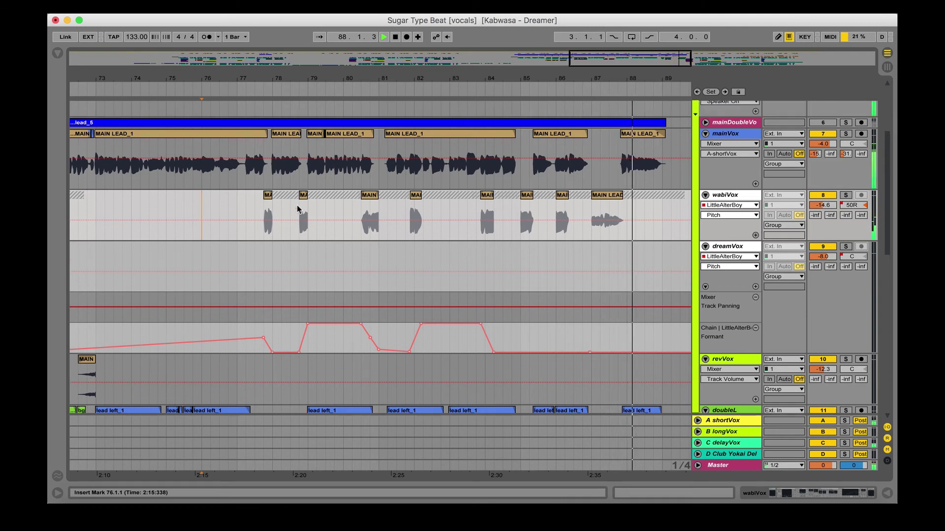
click(246, 267)
key(space)
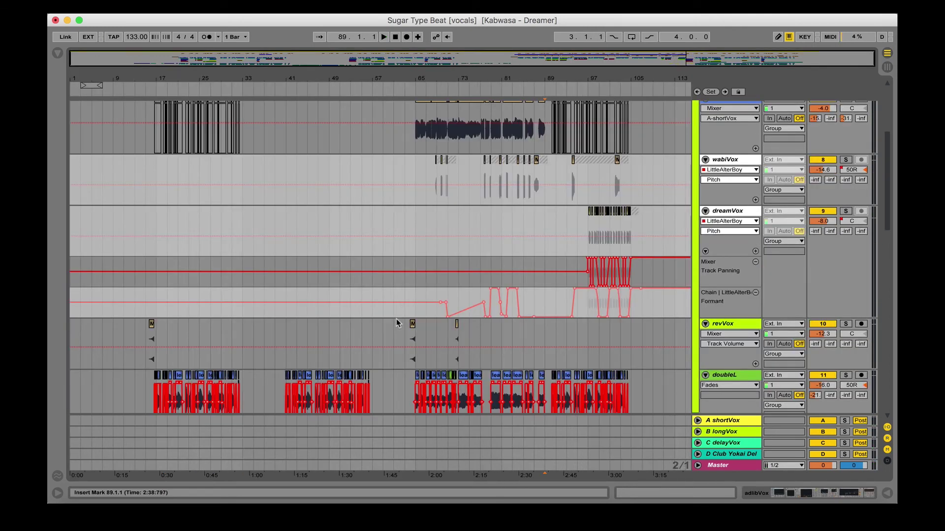
Place the insert marker at 61.1.1 on revVox and view the harmony tracks from the start of the song
click(397, 323)
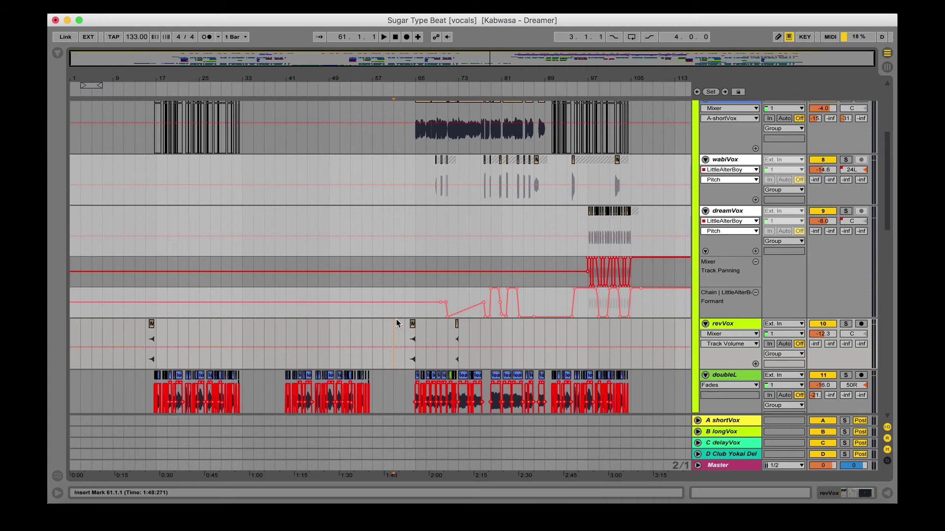
key(plus)
scroll(397, 323, down, 12)
scroll(397, 322, left, 5)
scroll(397, 320, down, 1)
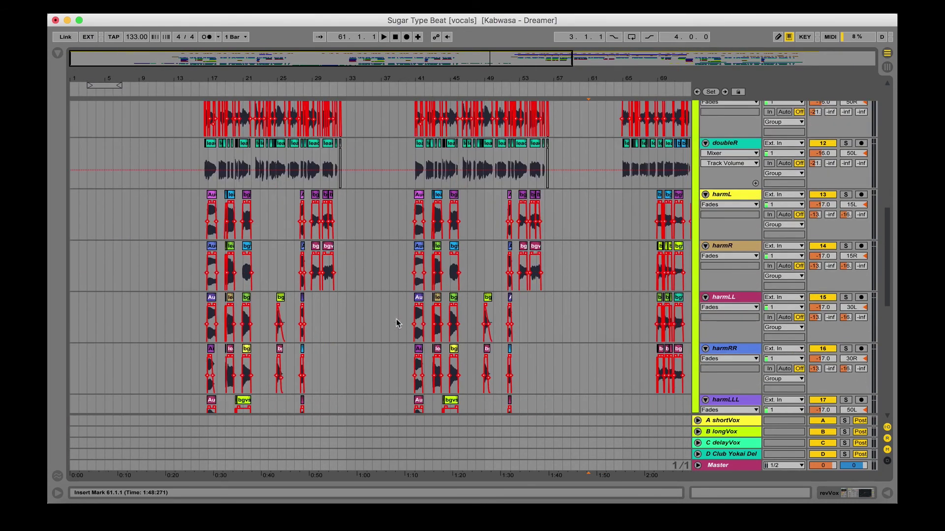
Place the insert marker at 17.1.1 on harmLL and magnify the first harmony clips
click(204, 296)
key(plus)
key(plus)
key(plus)
key(plus)
key(plus)
key(plus)
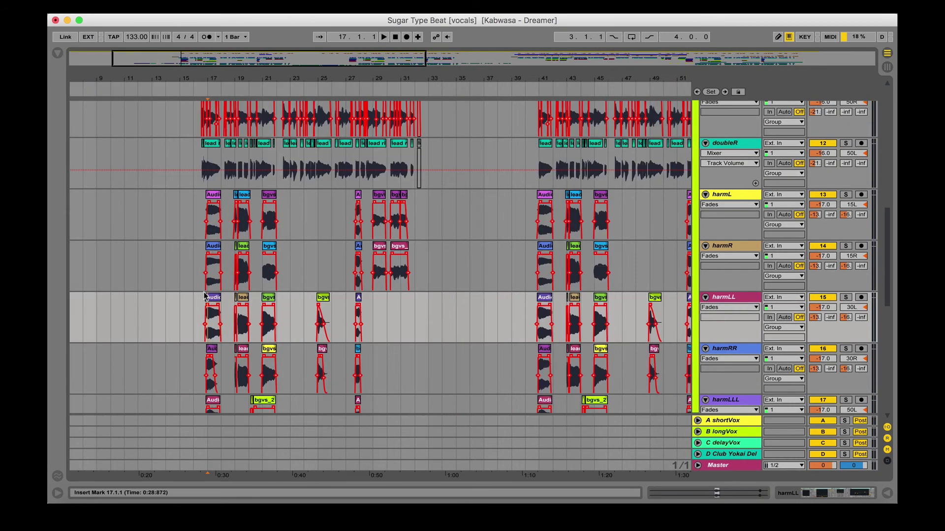
Inspect the fades of the harmony clips at bar 17 and place the insert marker at 17.3.1 on harmR
scroll(317, 262, up, 3)
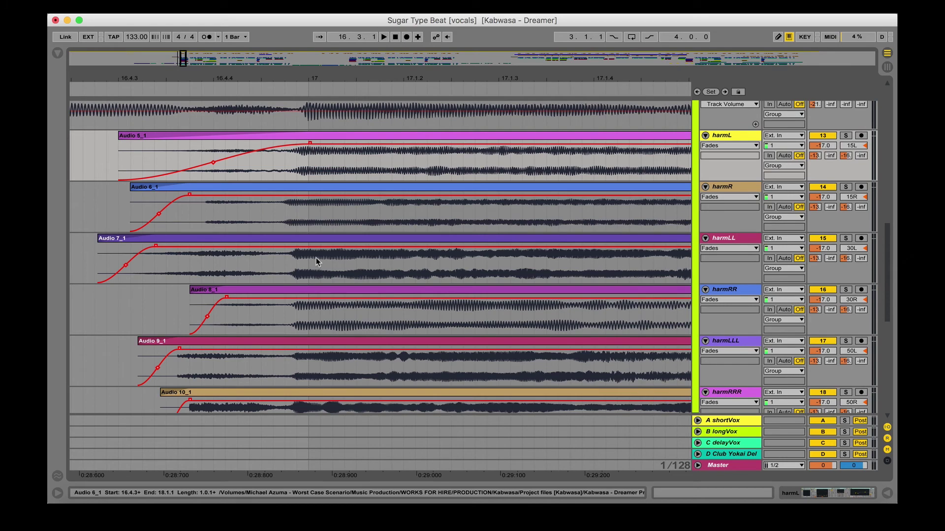
key(minus)
key(minus)
scroll(618, 201, right, 2)
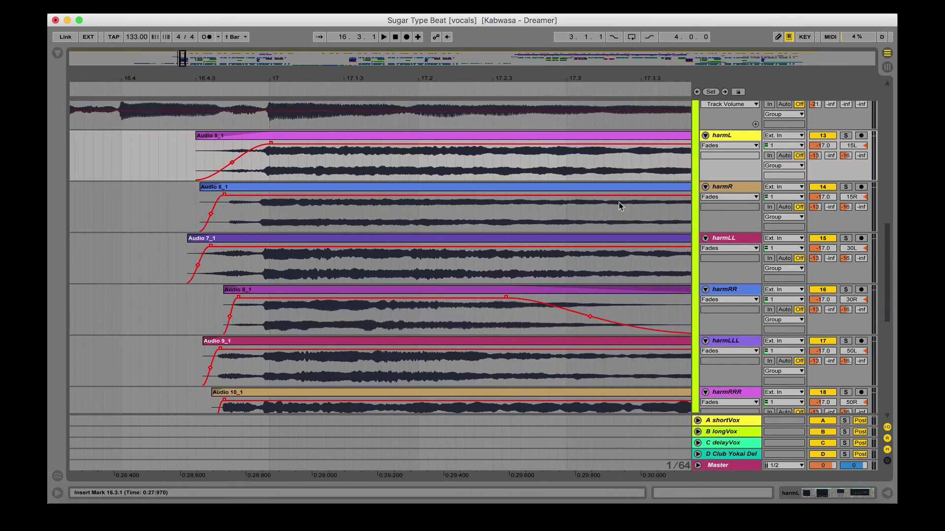
click(571, 215)
key(minus)
key(minus)
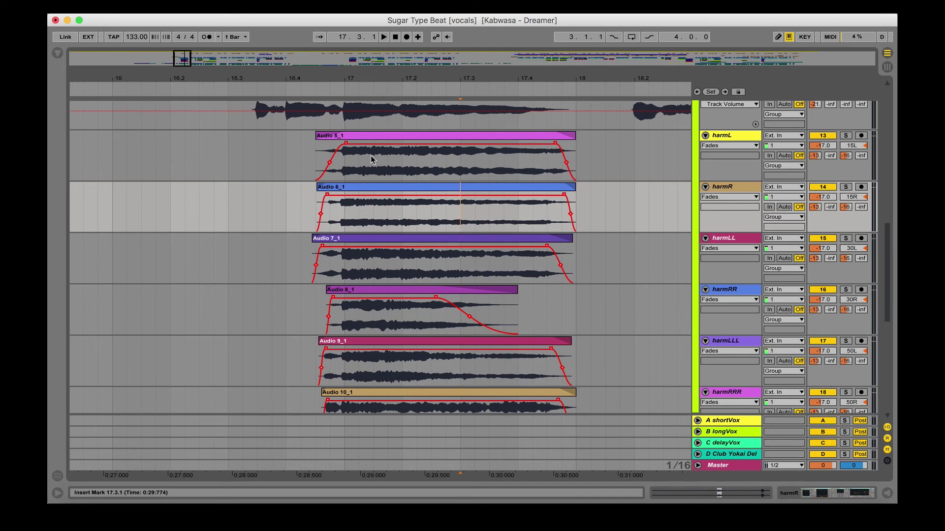
Compare the double and harmony clips between bars 16 and 25, placing the insert marker at 20.1.1 on harmL
scroll(370, 156, up, 5)
scroll(371, 155, right, 3)
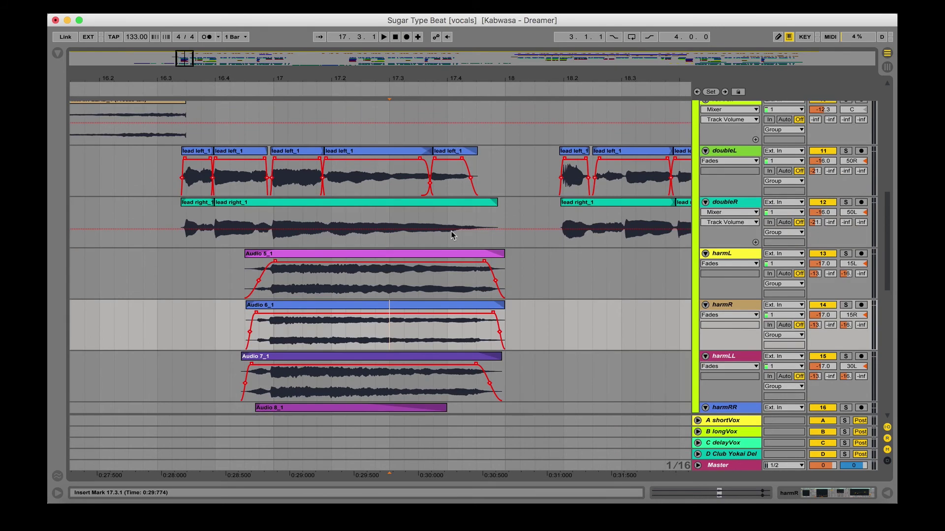
scroll(474, 229, right, 10)
scroll(474, 266, down, 5)
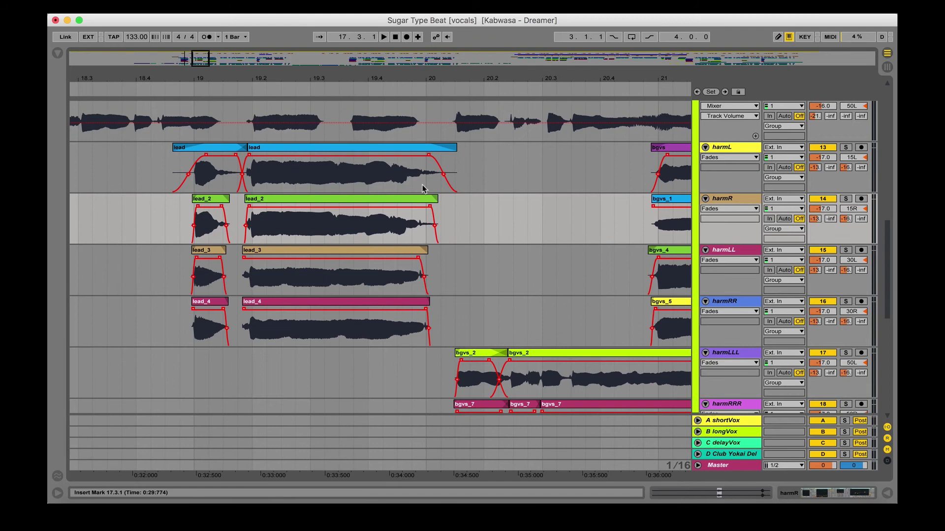
click(377, 186)
scroll(376, 185, right, 10)
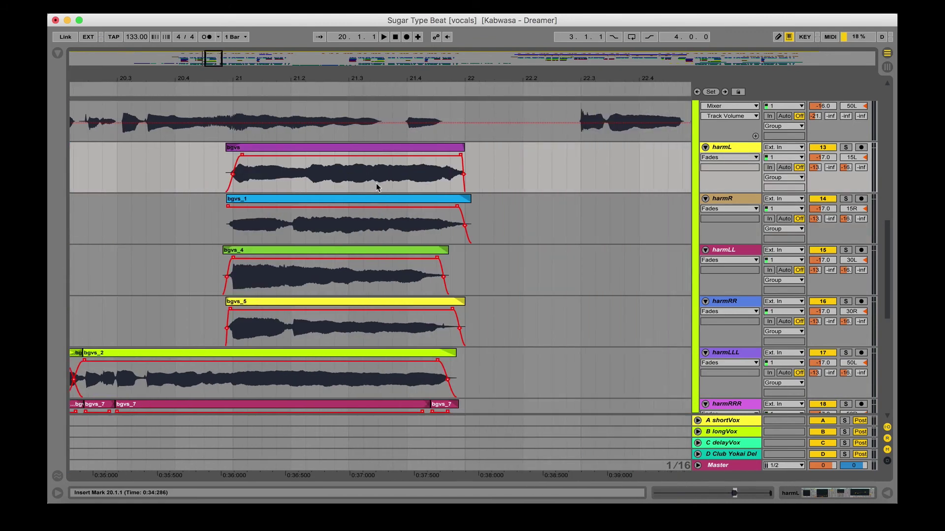
scroll(376, 186, right, 15)
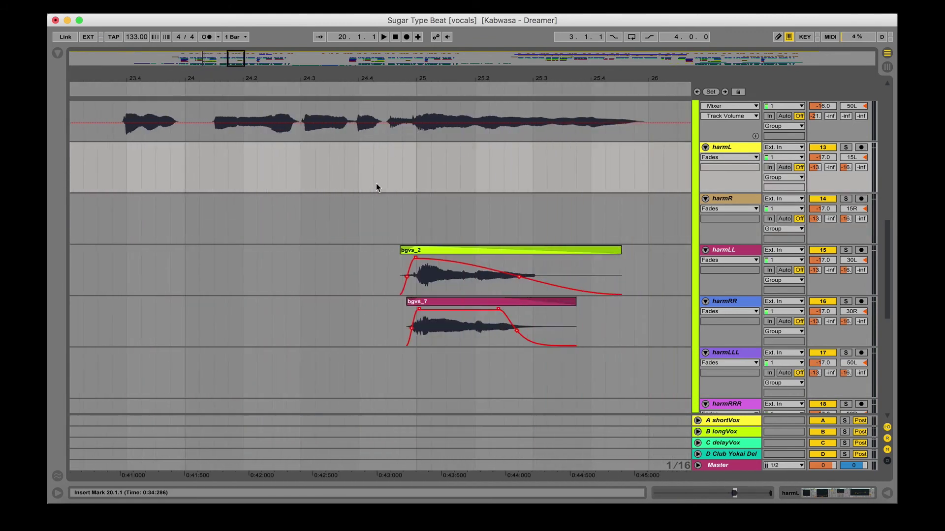
Examine the harmony clips on harmL through harmRRR between bars 26 and 31
scroll(376, 183, down, 5)
scroll(375, 183, right, 10)
scroll(376, 183, down, 1)
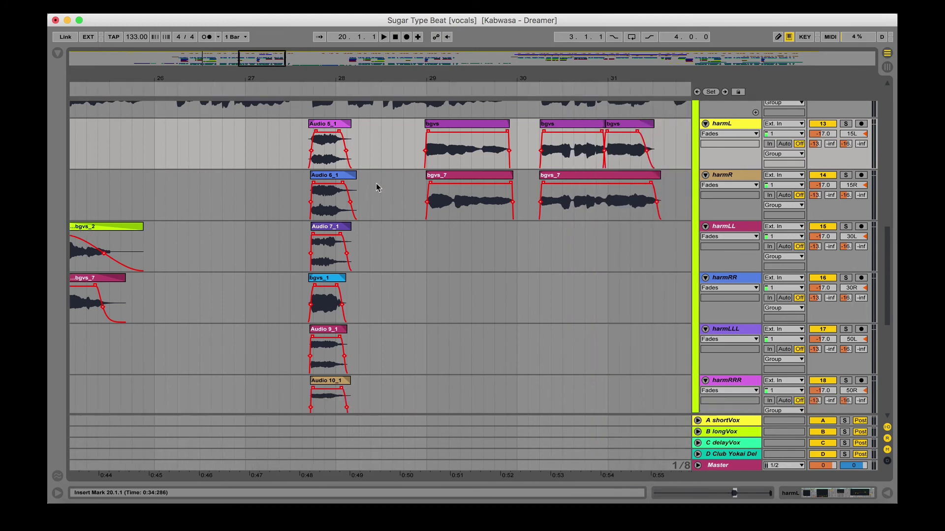
scroll(376, 187, down, 1)
scroll(376, 188, up, 1)
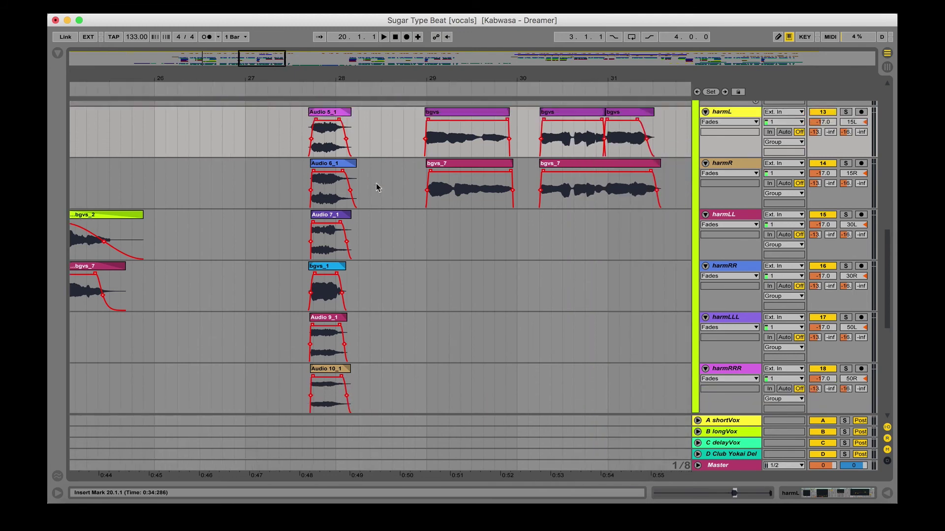
scroll(376, 187, down, 1)
scroll(375, 188, up, 1)
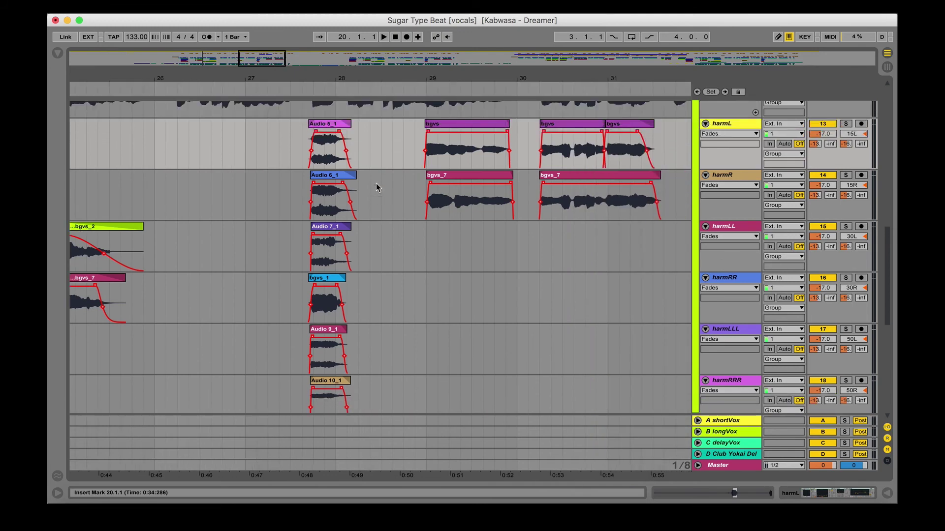
Place the insert marker at 51.1.1 on harmL and locate the opening hook clips of the kabwasaVoxG group
scroll(377, 184, right, 2)
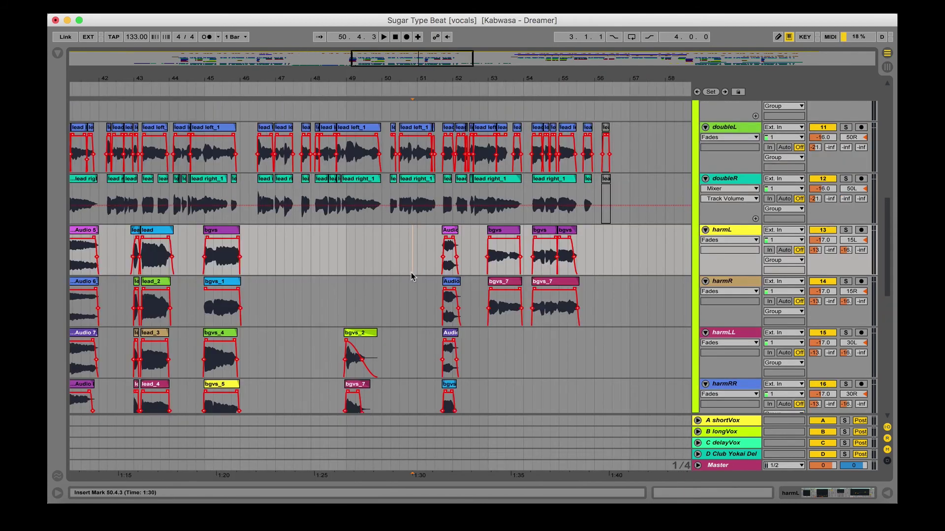
click(416, 269)
scroll(415, 268, down, 11)
scroll(415, 268, left, 8)
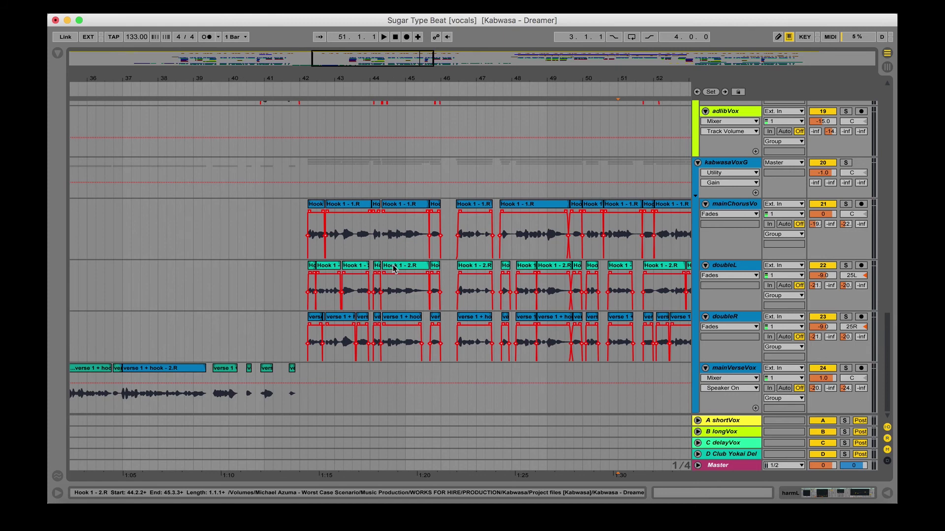
scroll(345, 254, left, 20)
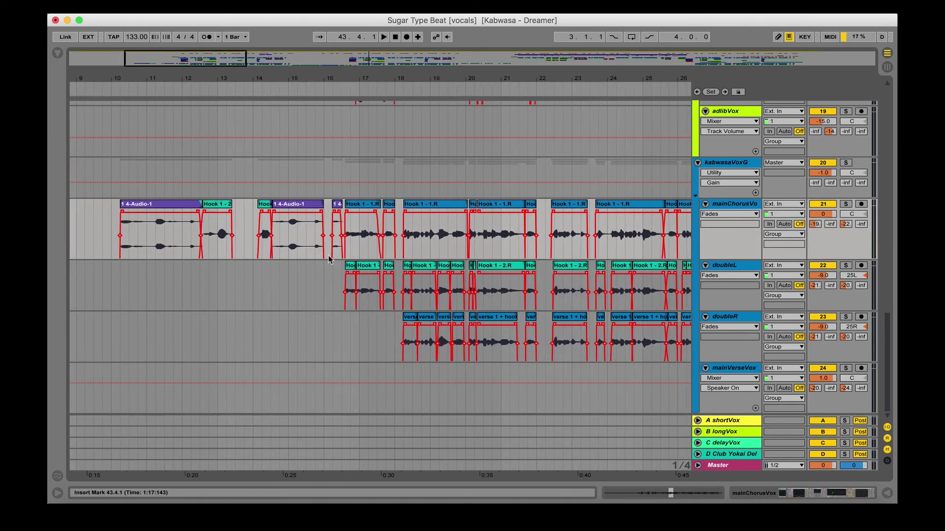
Magnify the mainChorusVox clips from 16.3.2 and inspect the first hook clips, placing the insert marker at 16.4.2 on doubleL
click(346, 253)
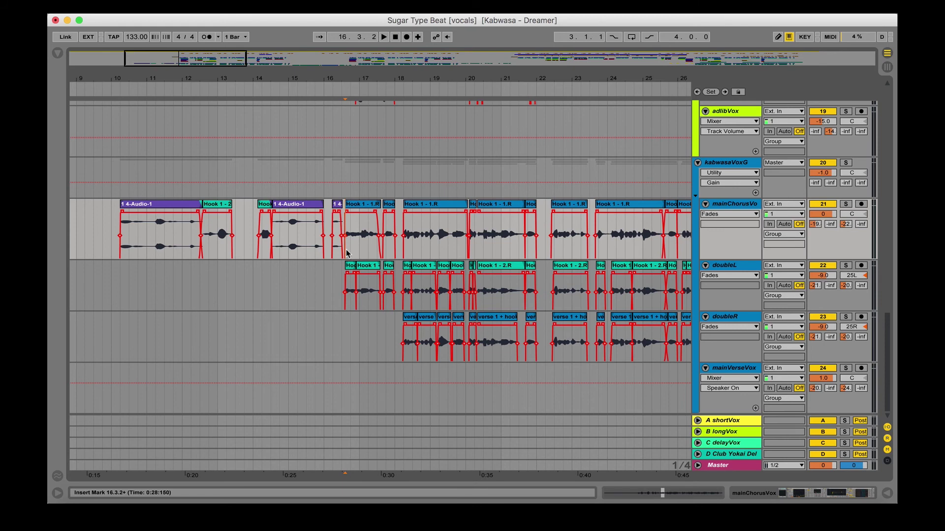
key(plus)
key(plus)
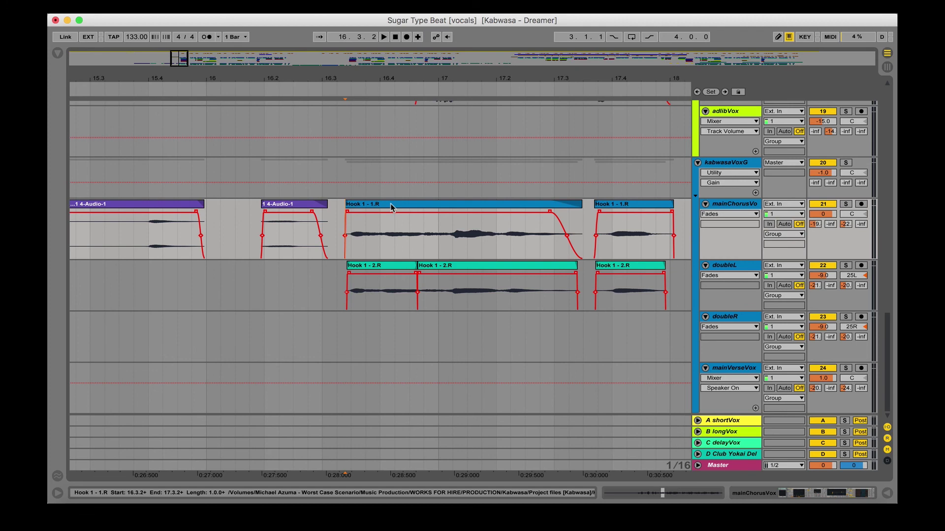
click(391, 203)
scroll(391, 222, right, 3)
click(375, 278)
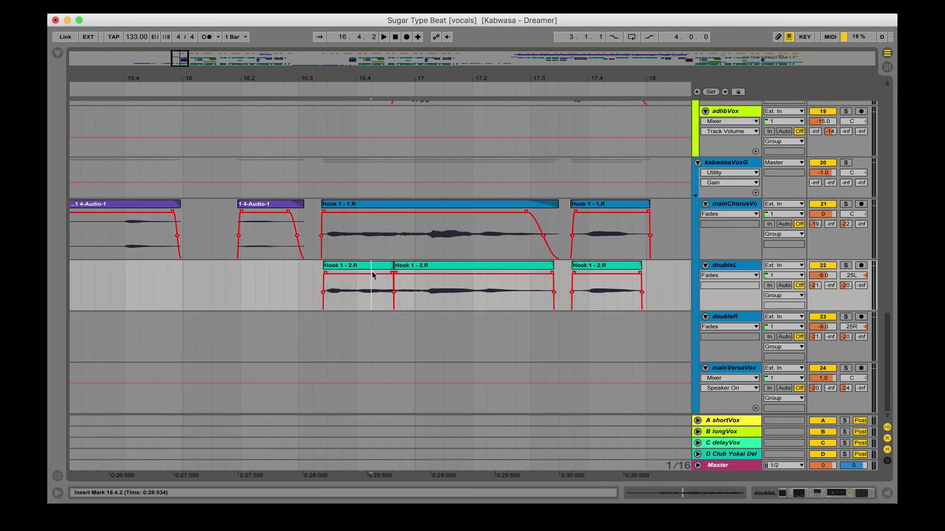
Compare the main chorus and double clips through bars 17 and 18, placing the insert marker at 18.2.2 on doubleL
scroll(389, 275, right, 2)
scroll(390, 275, right, 4)
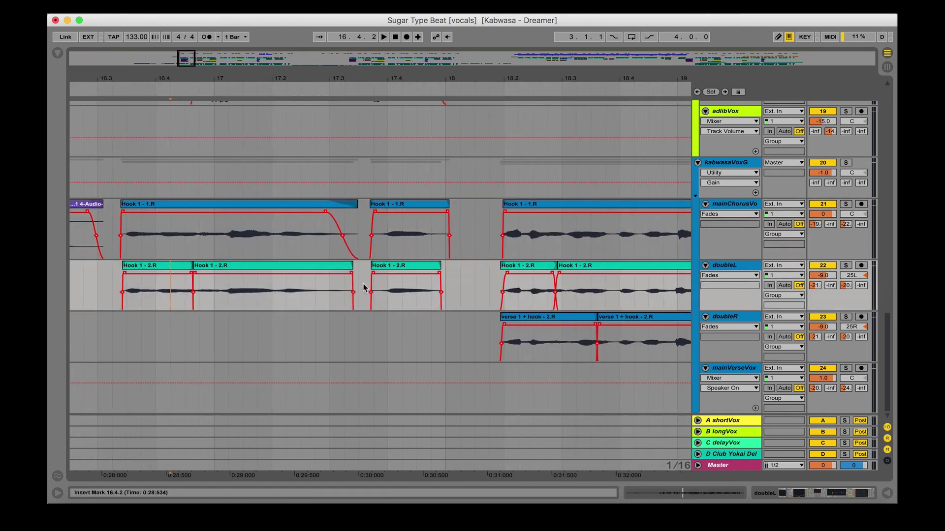
scroll(364, 288, right, 5)
click(311, 301)
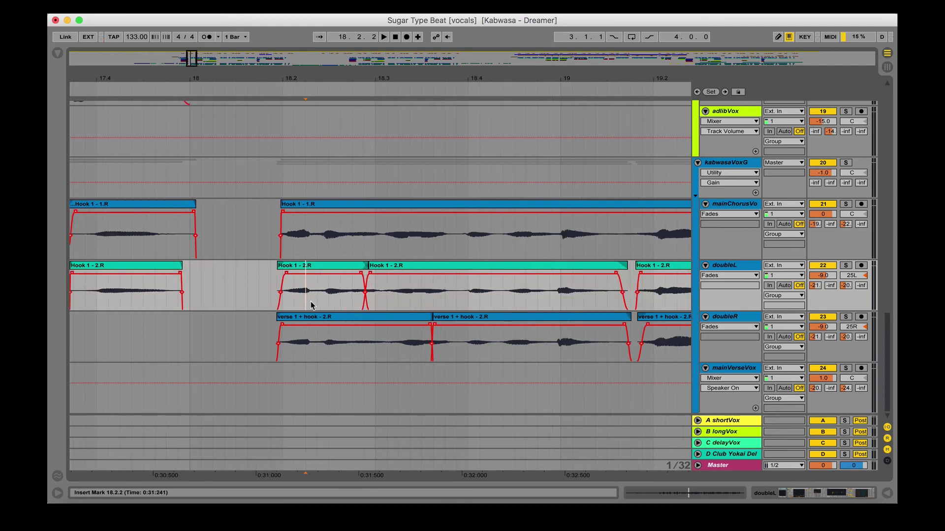
Inspect the doubleL clip edges around bars 19 and 20, placing the insert marker at 19.4.3 and 20.1.1
scroll(542, 300, right, 10)
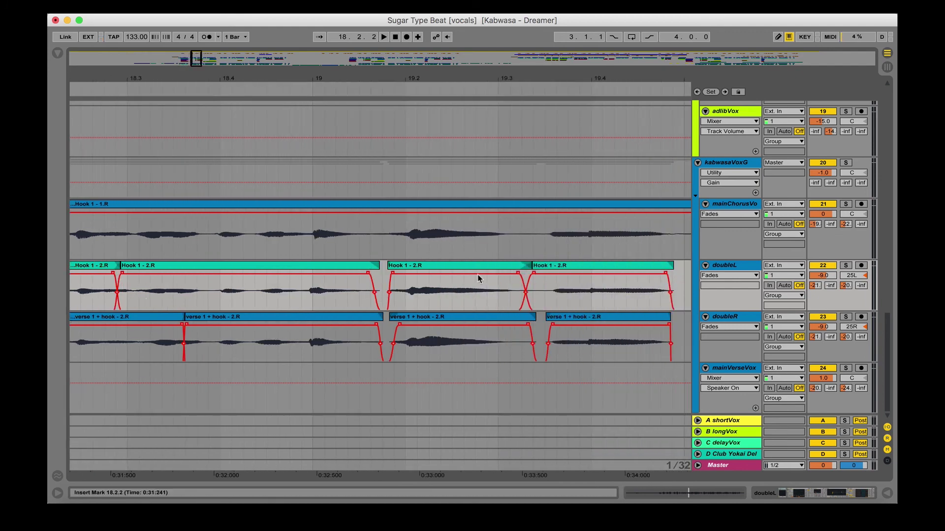
scroll(500, 282, right, 5)
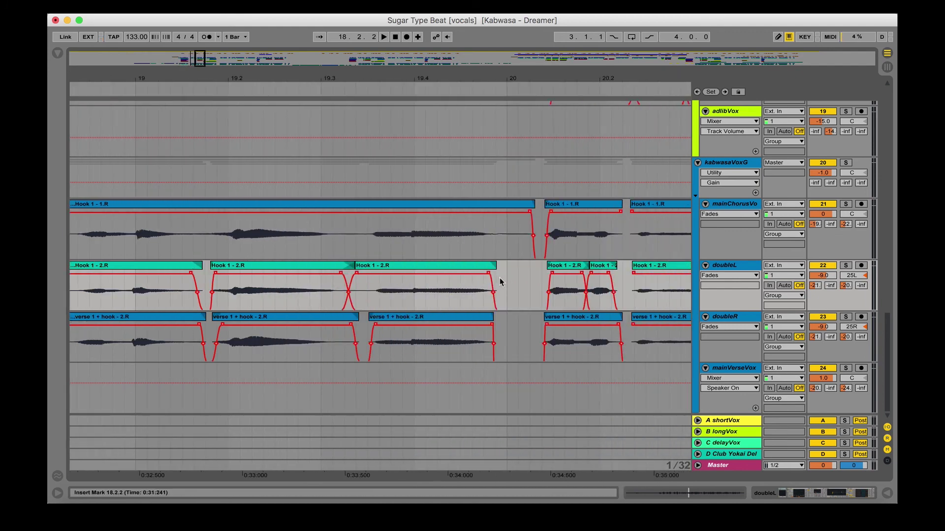
click(360, 284)
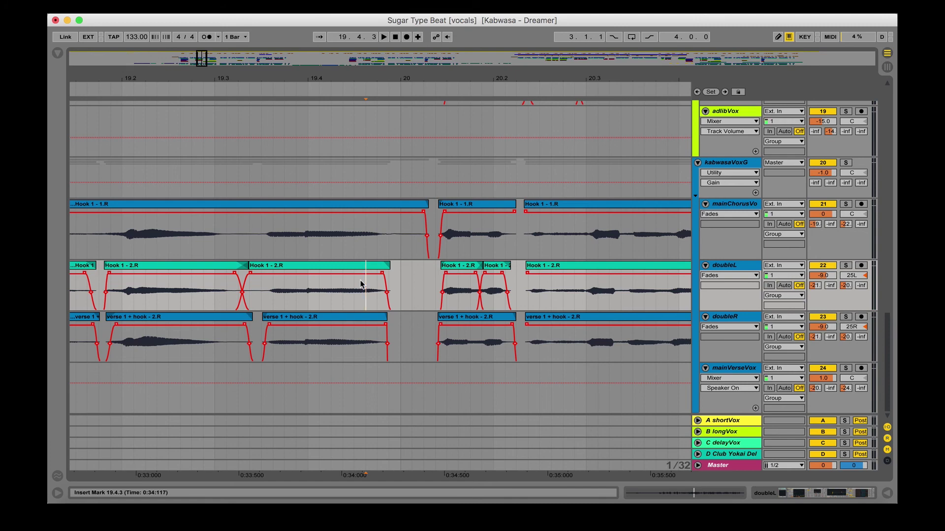
scroll(397, 244, right, 3)
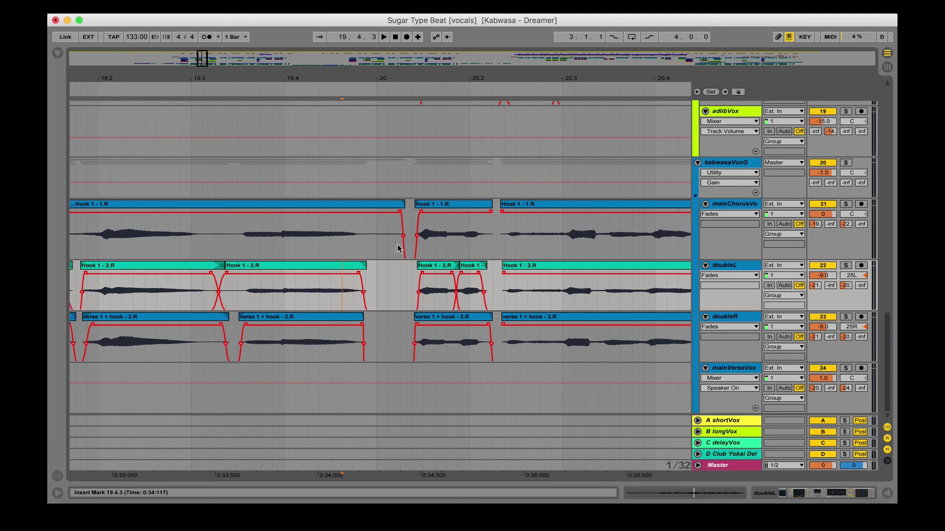
click(388, 275)
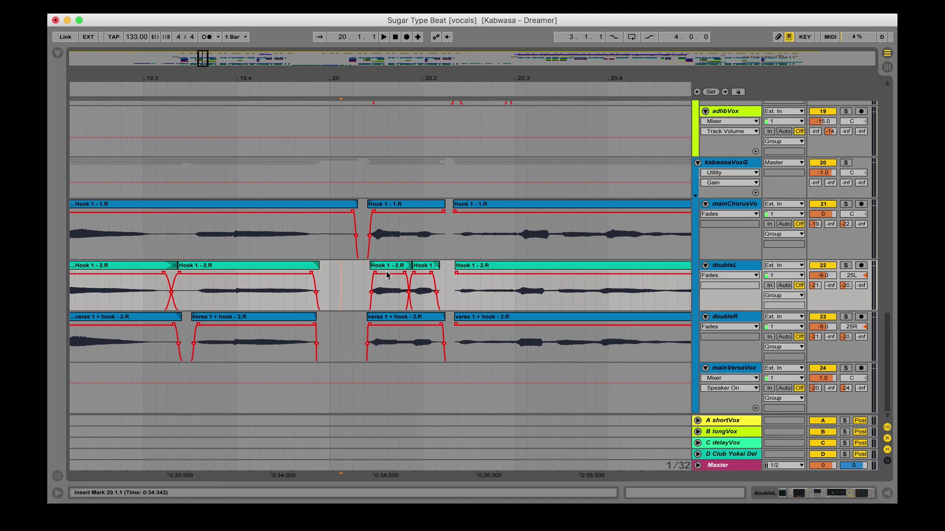
Examine how the doubleL and doubleR clips line up with mainChorusVox from bar 20 to the end of the hook at bar 32
scroll(387, 275, right, 10)
scroll(426, 284, up, 1)
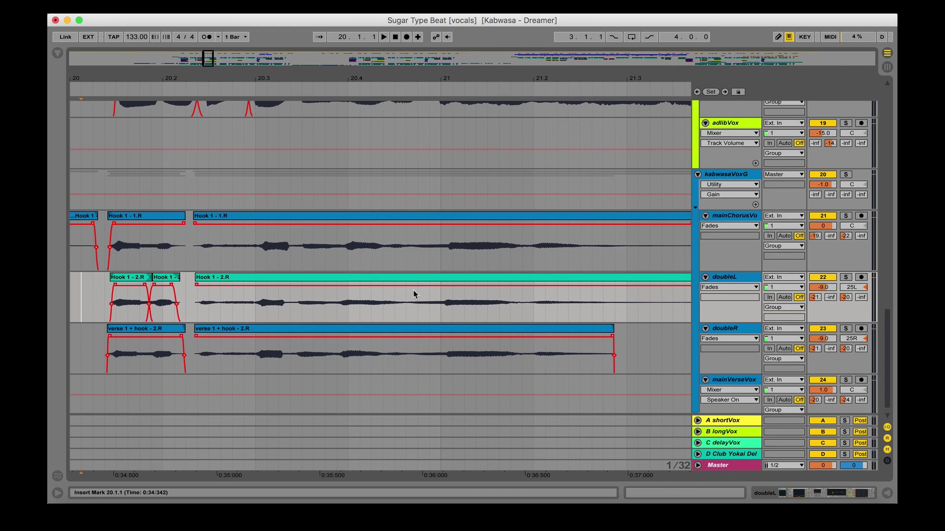
scroll(413, 294, right, 8)
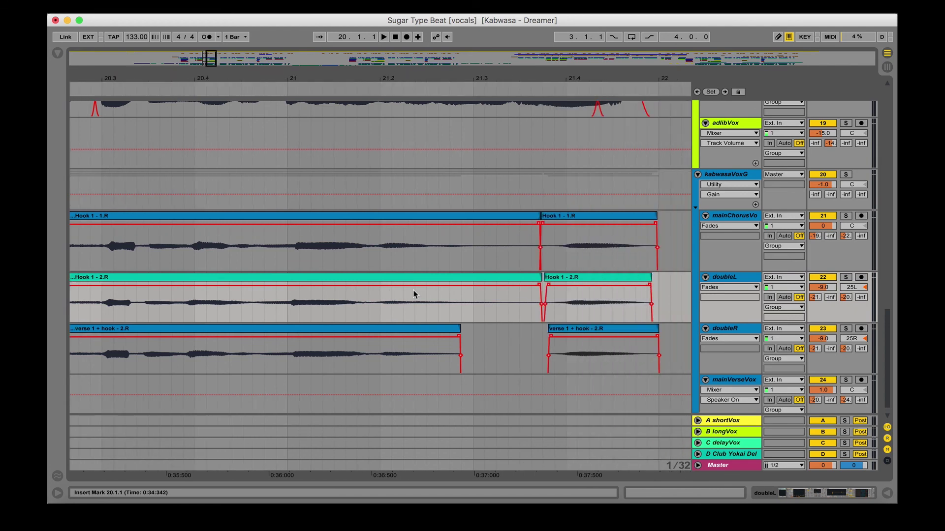
key(minus)
scroll(413, 294, right, 5)
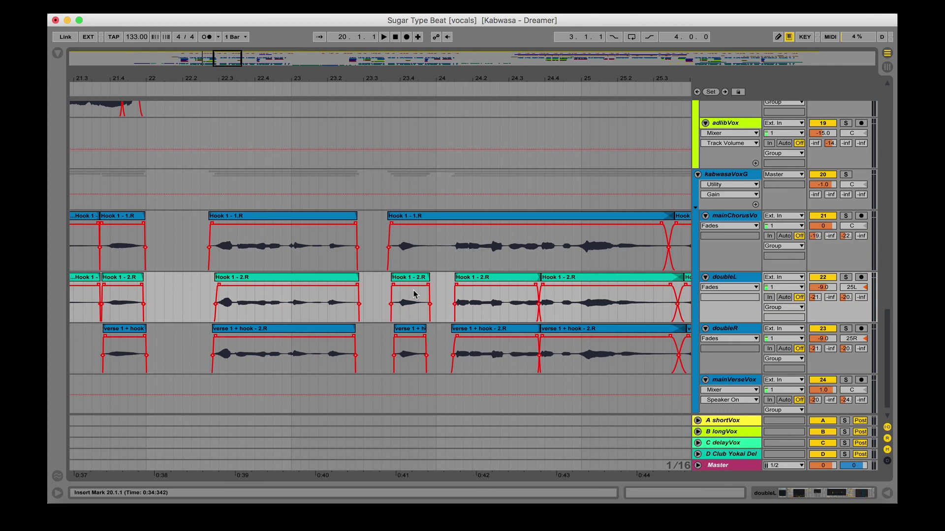
scroll(414, 294, right, 5)
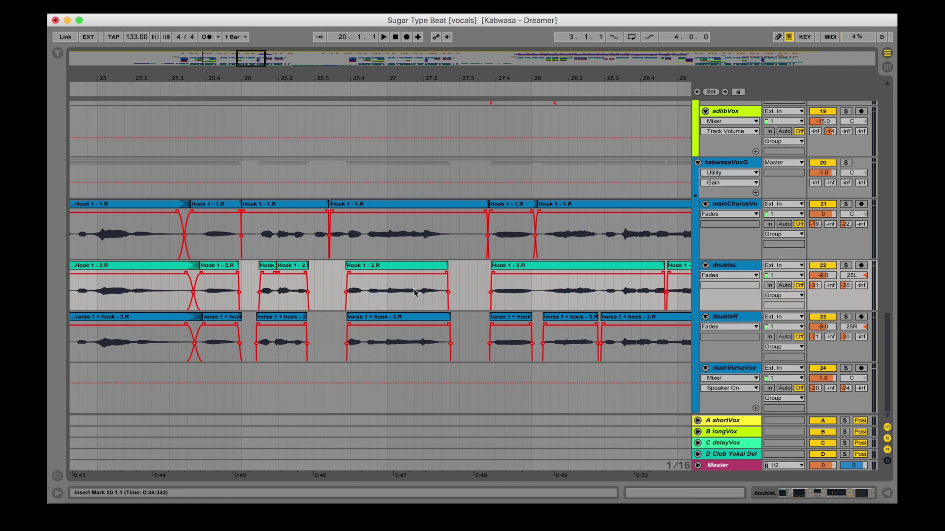
scroll(415, 293, right, 2)
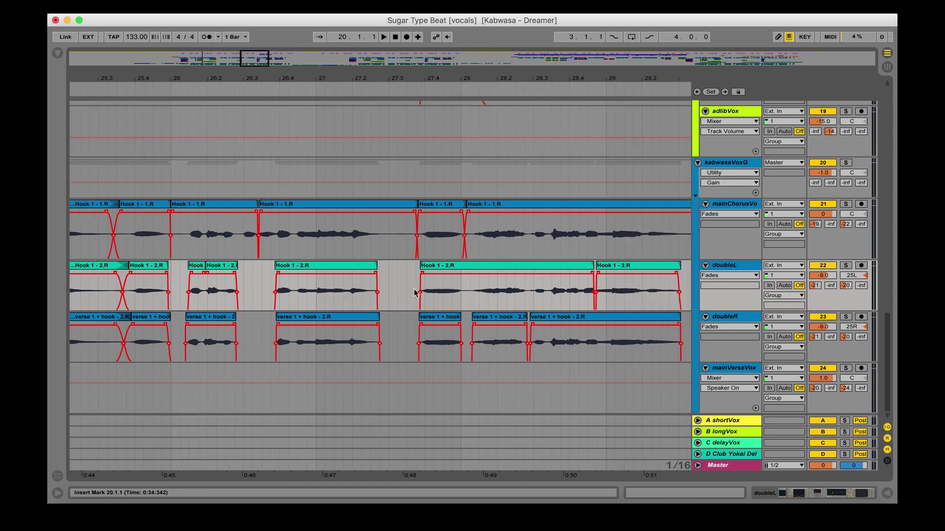
scroll(415, 293, right, 2)
scroll(415, 294, right, 3)
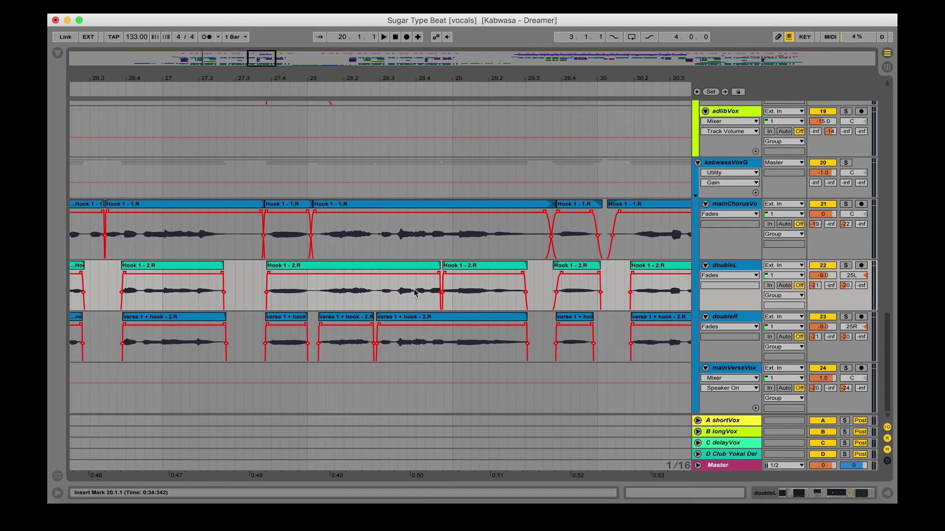
scroll(414, 291, right, 15)
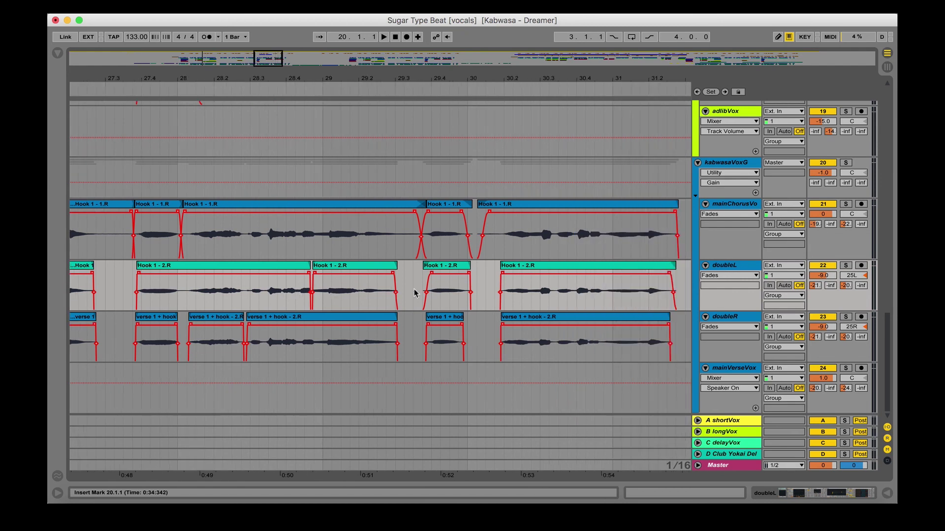
key(minus)
key(minus)
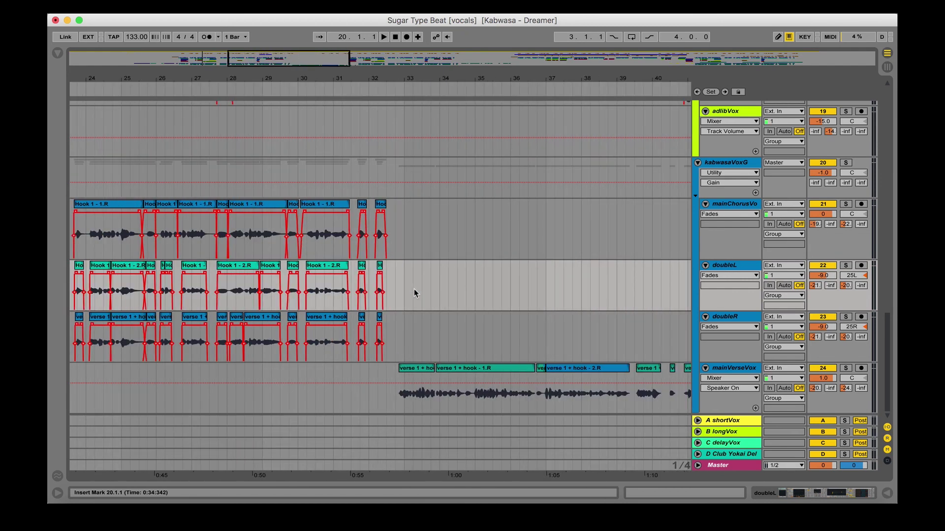